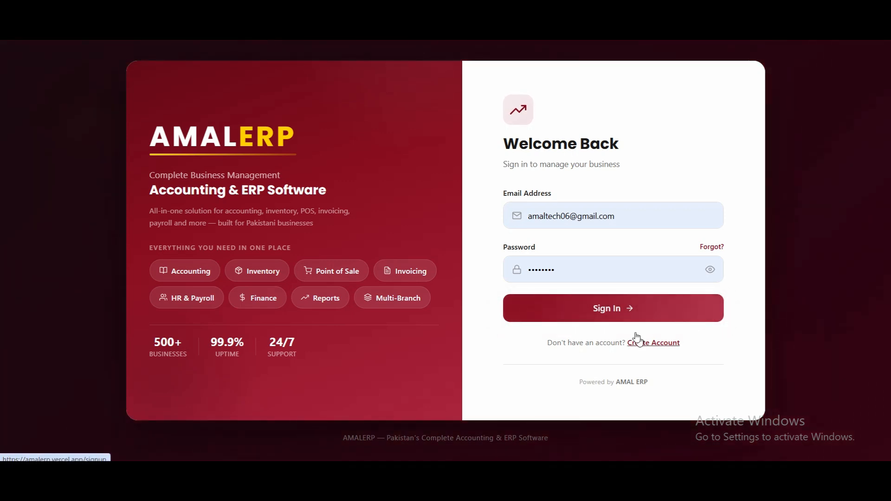
# Sign in with the prefilled credentials, and briefly view the AI assistant before closing it.
pyautogui.click(621, 317)
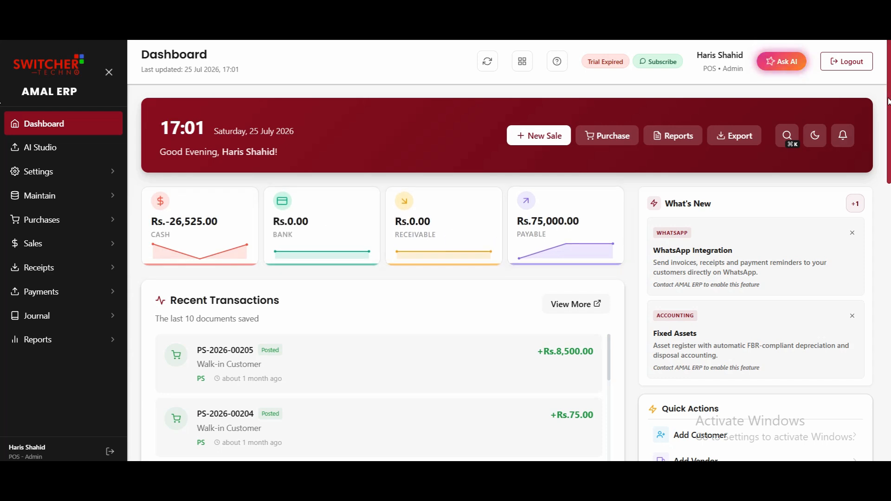
pyautogui.moveTo(889, 102)
pyautogui.mouseDown()
pyautogui.moveTo(889, 111)
pyautogui.moveTo(890, 95)
pyautogui.mouseUp()
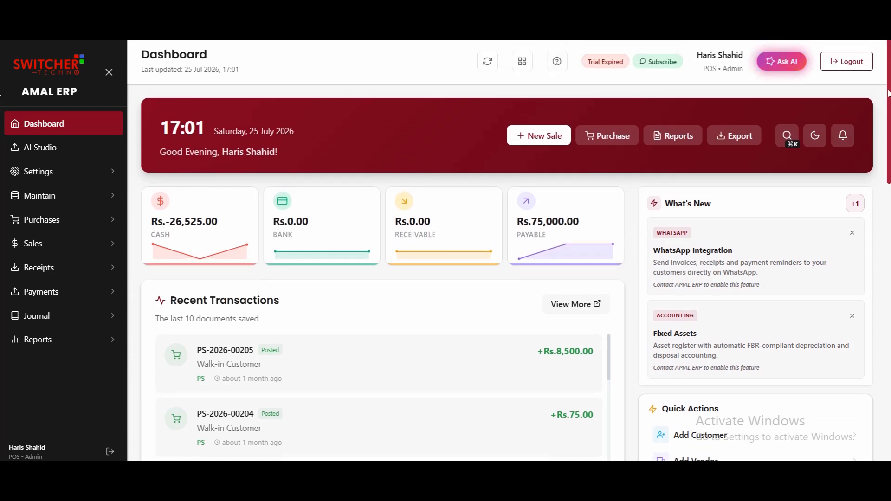
pyautogui.click(779, 65)
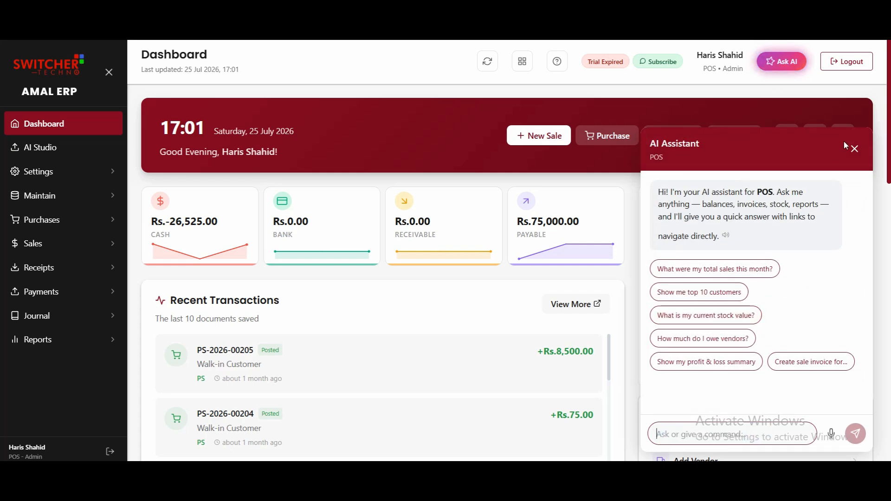
pyautogui.click(854, 149)
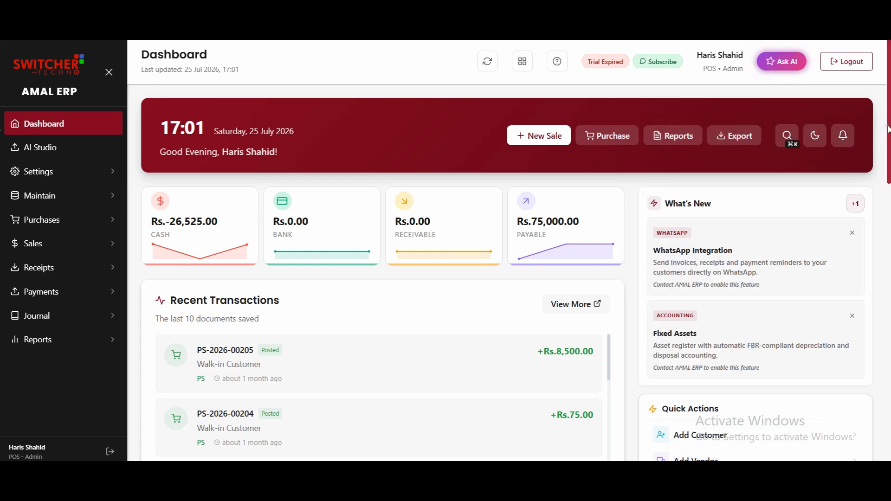
# Review the dashboard's quick actions, sales overview, top items and sales comparison sections.
pyautogui.scroll(-3, 888, 177)
pyautogui.scroll(-10, 1, 205)
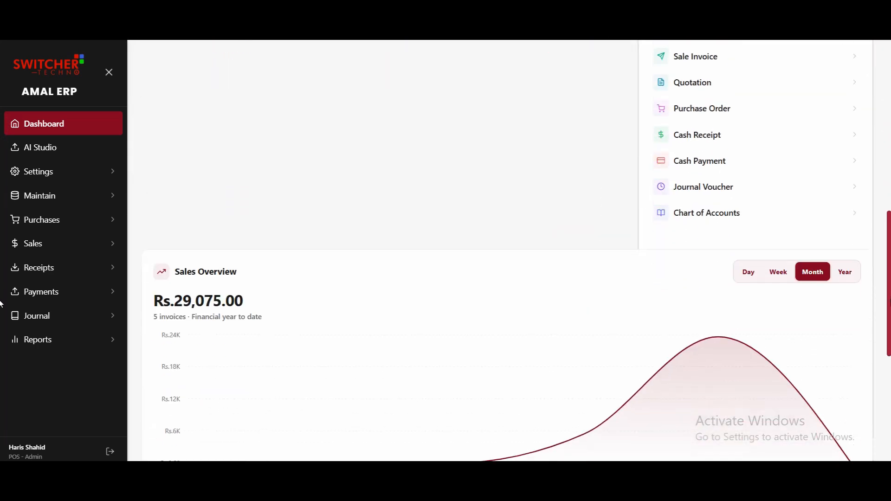
pyautogui.scroll(-4, 1, 358)
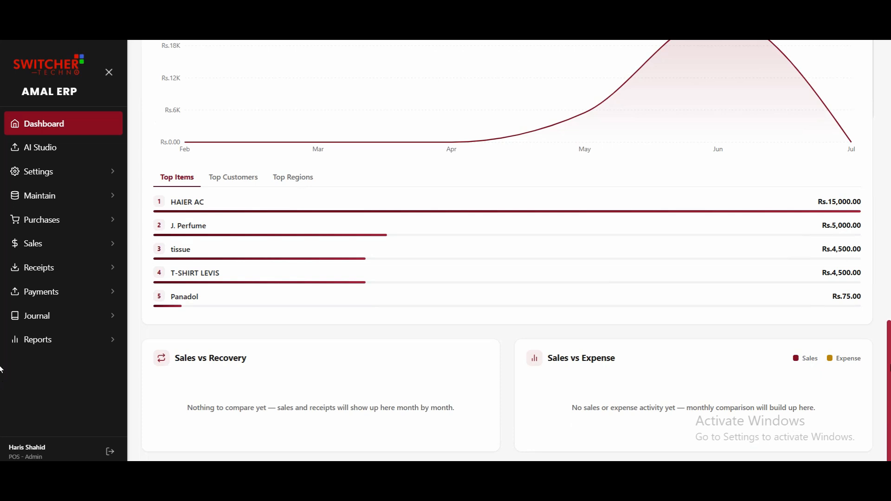
pyautogui.scroll(15, 2, 369)
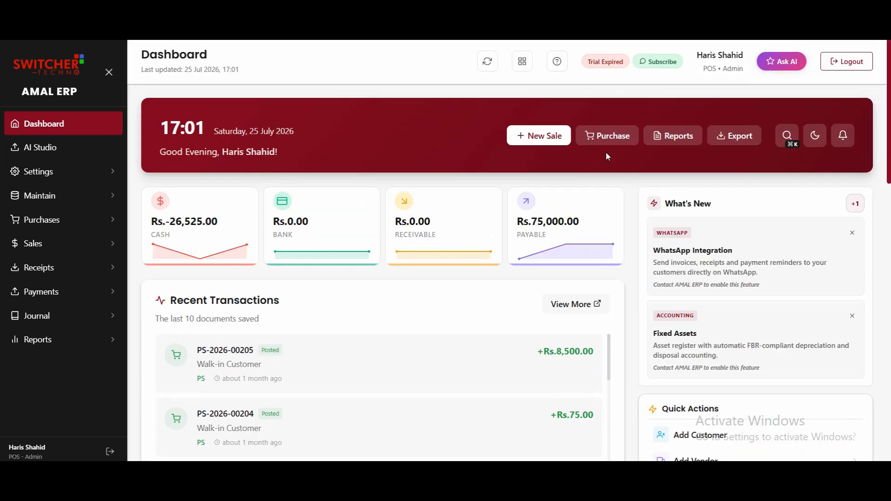
# View AI Studio's Non-Tax Purchase Invoice upload and Bank Reconciliation pages, and return to the dashboard.
pyautogui.click(70, 145)
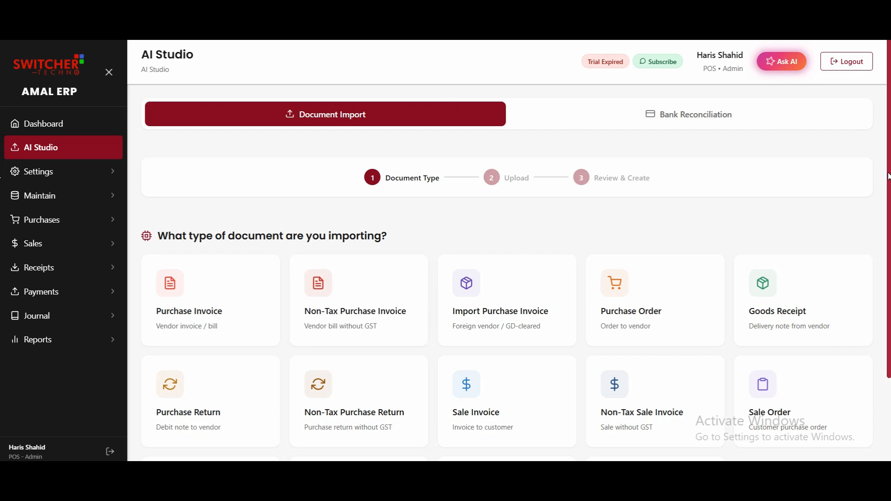
pyautogui.scroll(-2, 1, 177)
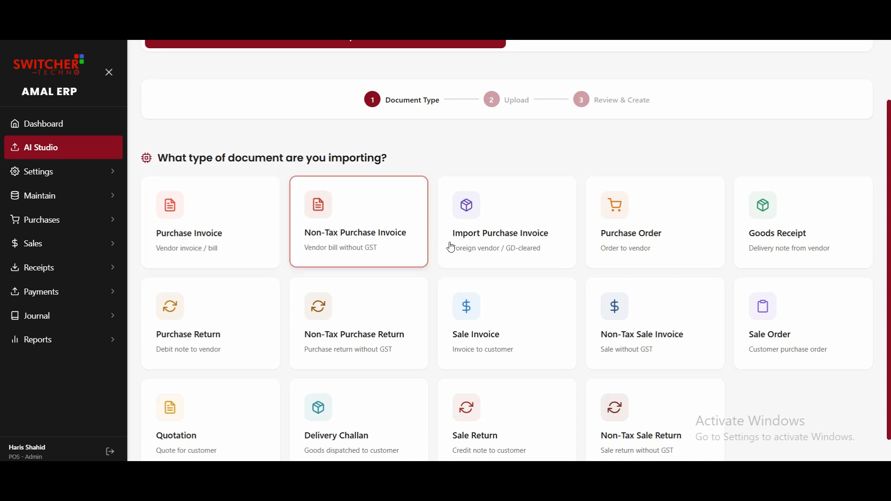
pyautogui.click(313, 244)
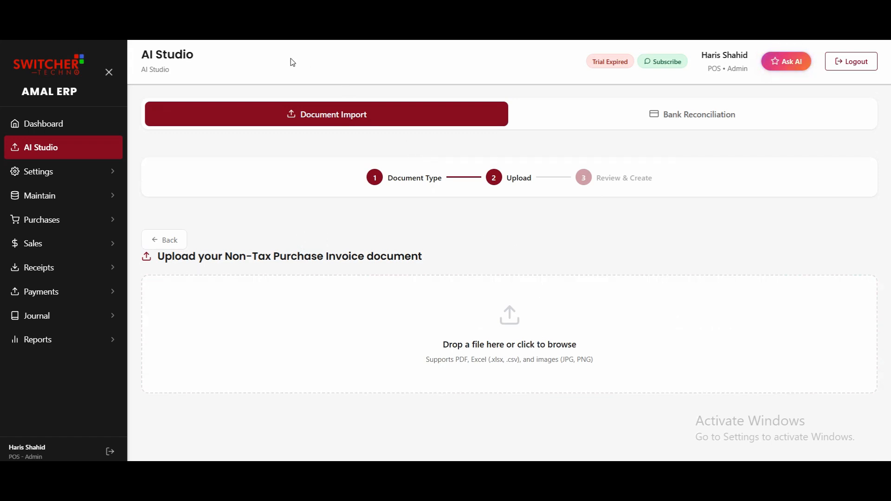
pyautogui.click(683, 124)
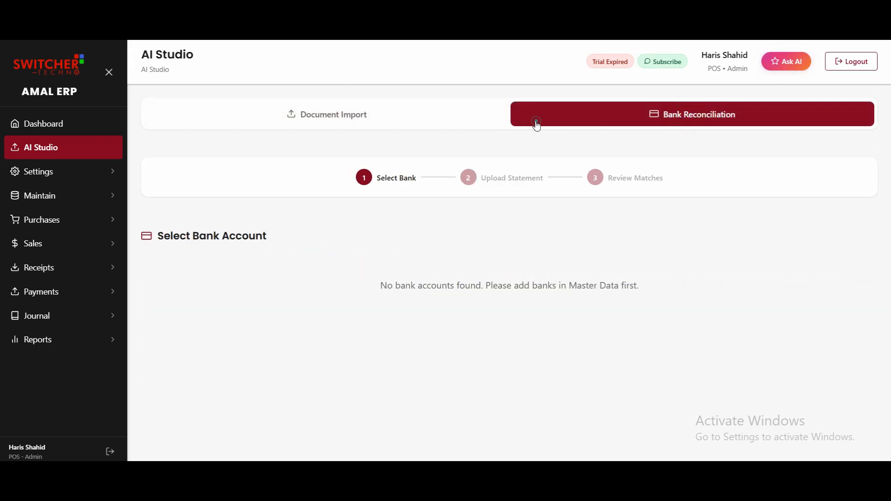
pyautogui.click(444, 126)
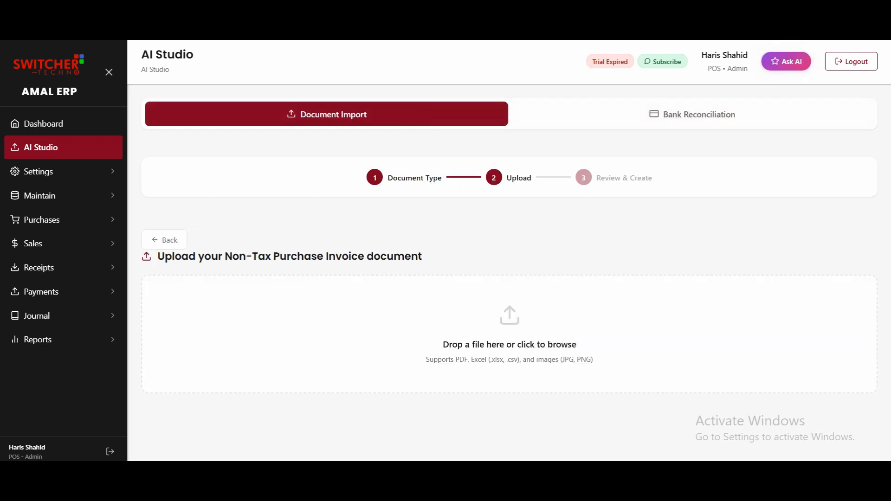
pyautogui.click(41, 125)
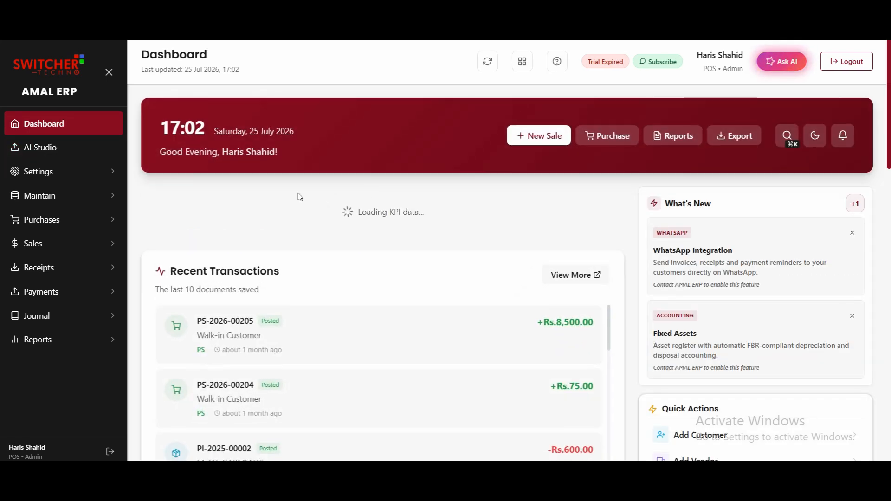
# Open the company settings and review the company, contact, tax, and currency and financial sections.
pyautogui.moveTo(77, 190)
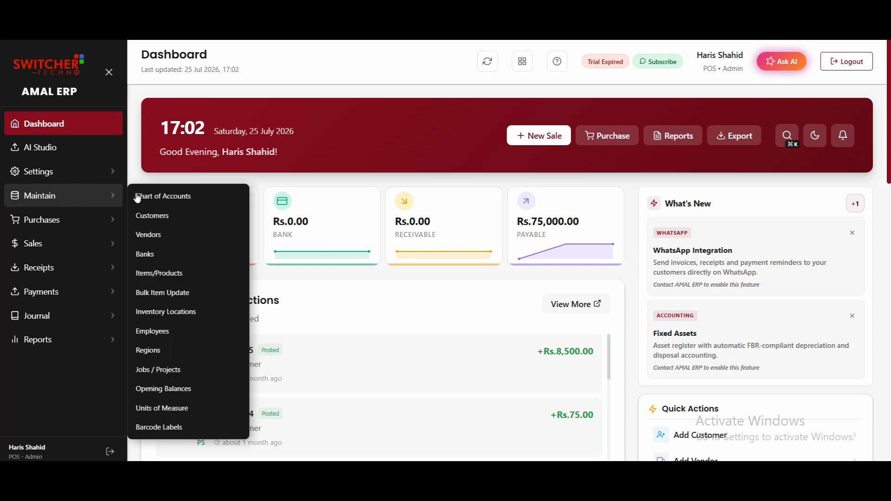
pyautogui.click(107, 177)
pyautogui.click(145, 174)
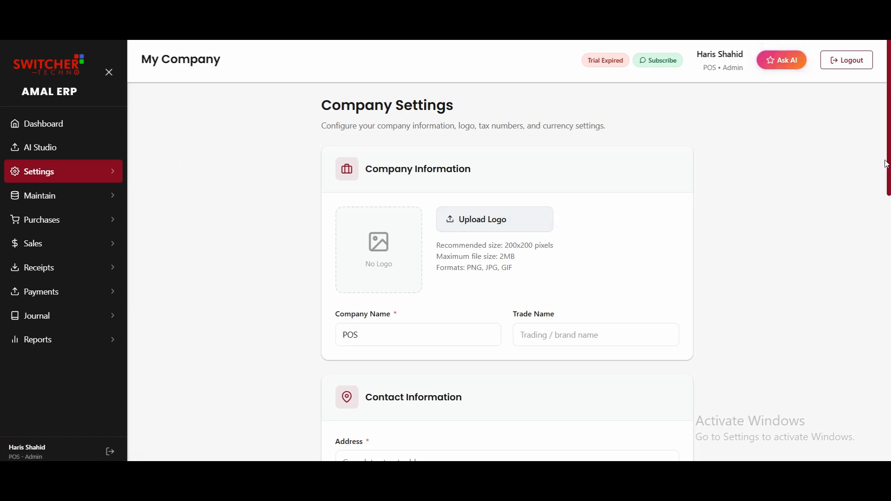
pyautogui.moveTo(884, 160); pyautogui.dragTo(890, 229)
pyautogui.click(875, 208)
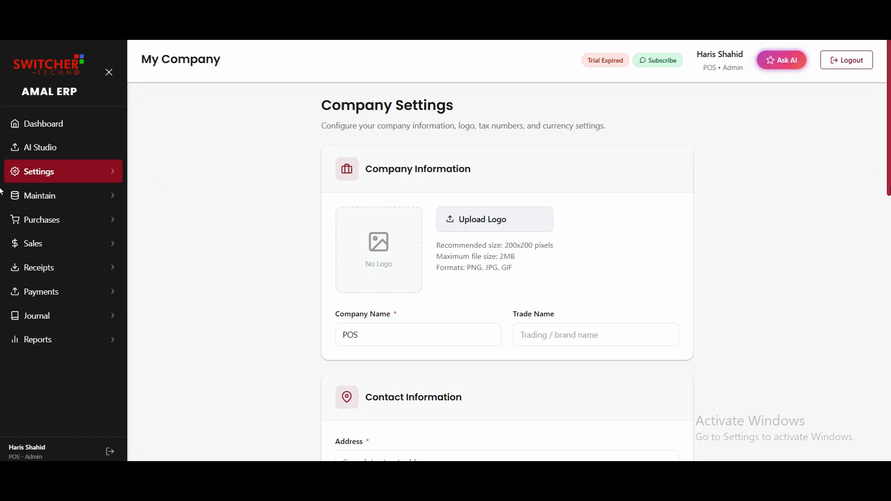
pyautogui.scroll(-7, 1, 319)
pyautogui.scroll(-9, 2, 325)
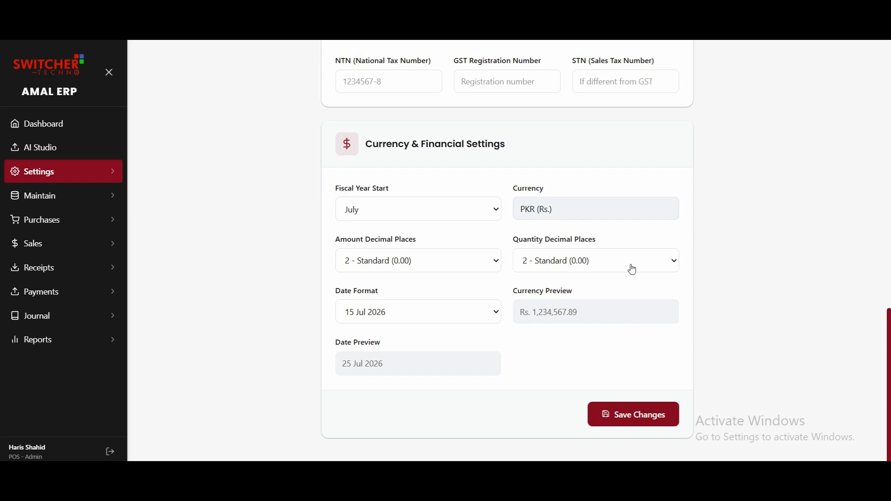
pyautogui.scroll(1, 2, 372)
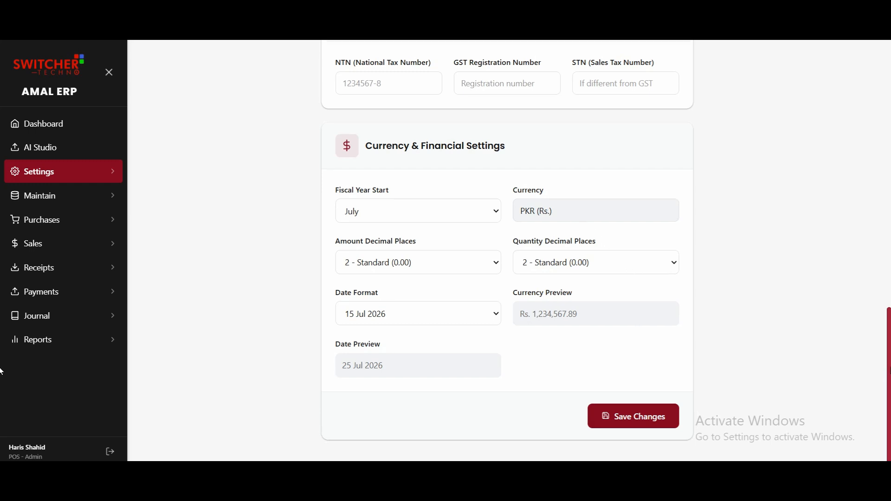
pyautogui.scroll(10, 884, 207)
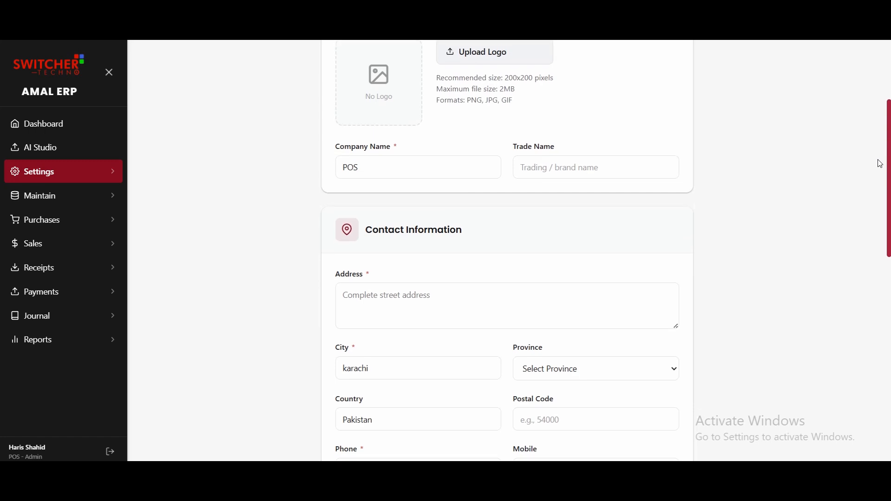
pyautogui.scroll(2, 881, 165)
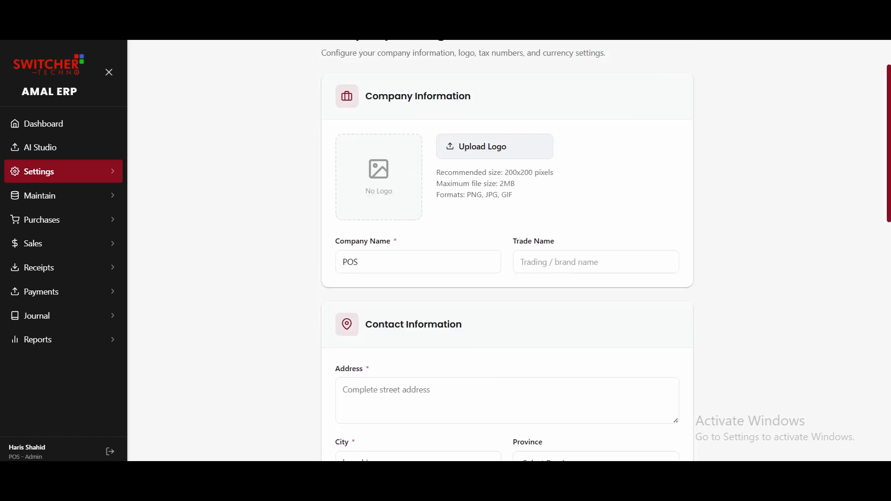
# Open the Chart of Accounts and expand the Assets group to view its categories, collapsing it again.
pyautogui.click(49, 204)
pyautogui.click(145, 201)
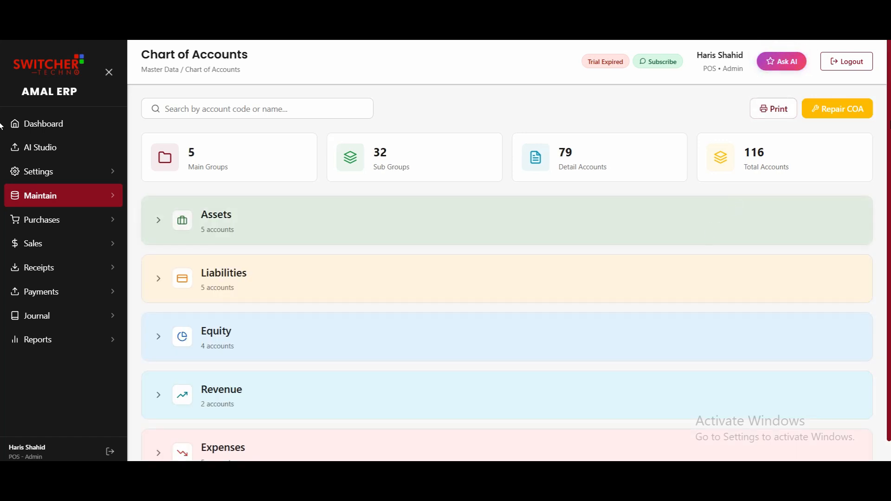
pyautogui.scroll(-1, 511, 207)
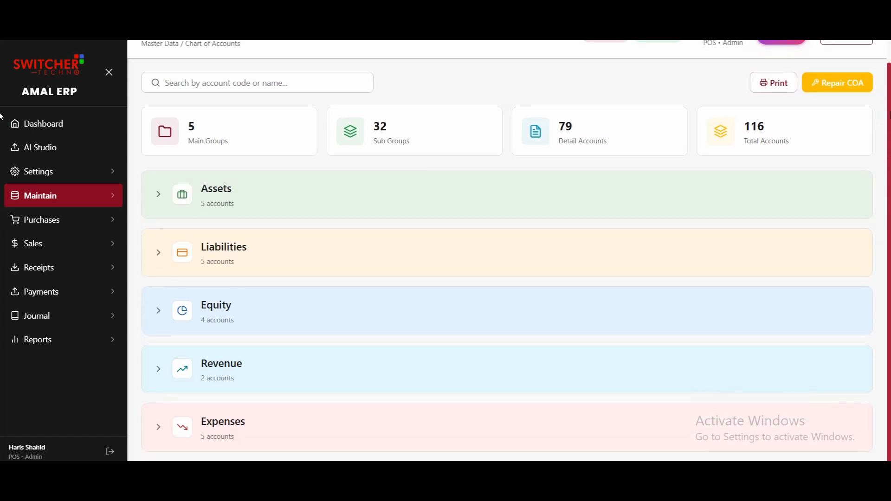
pyautogui.scroll(1, 653, 153)
pyautogui.click(345, 235)
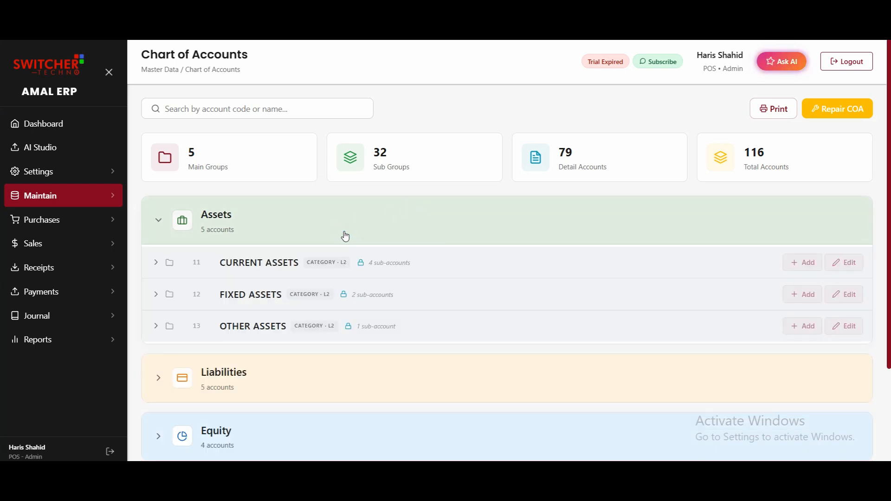
pyautogui.click(345, 235)
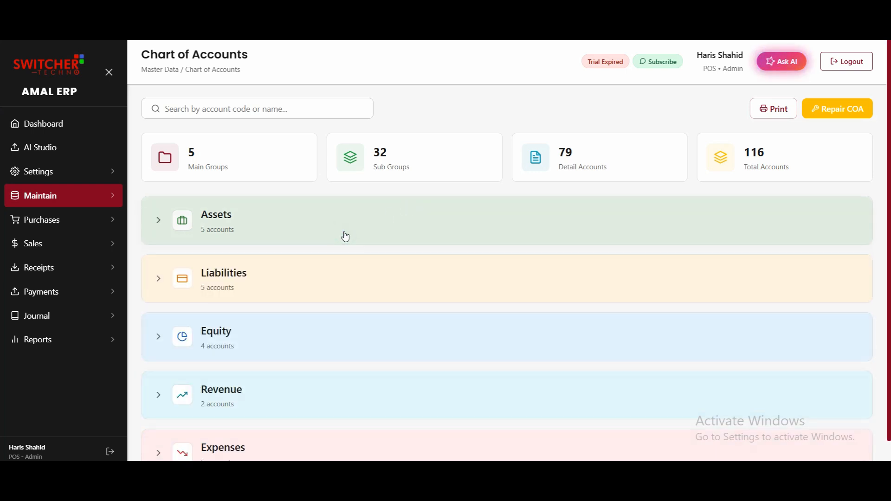
# Open the list of purchase invoices.
pyautogui.click(37, 221)
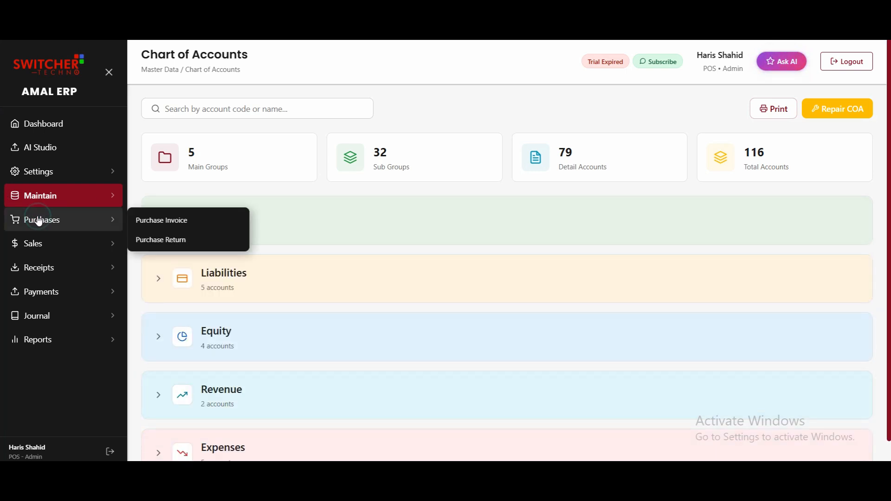
pyautogui.click(161, 223)
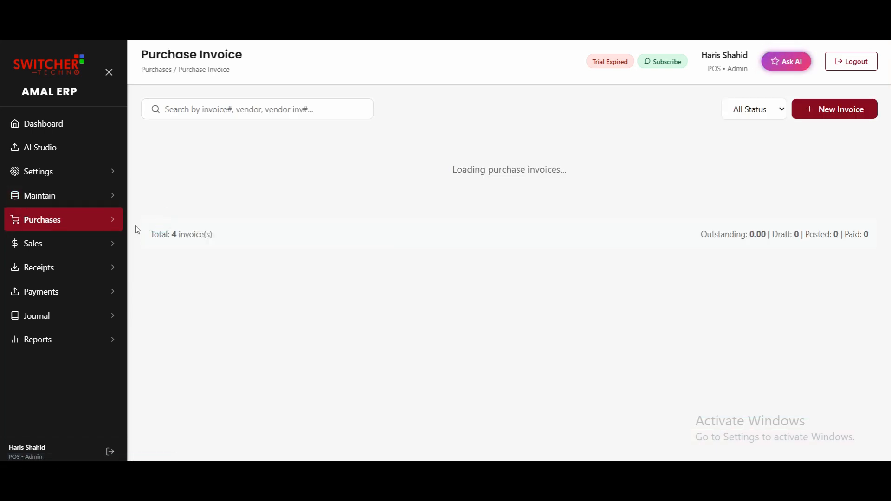
# Open the Customers list and view the new customer form's Profile and Custom Items & Pricing sections, closing it without creating a customer.
pyautogui.click(110, 195)
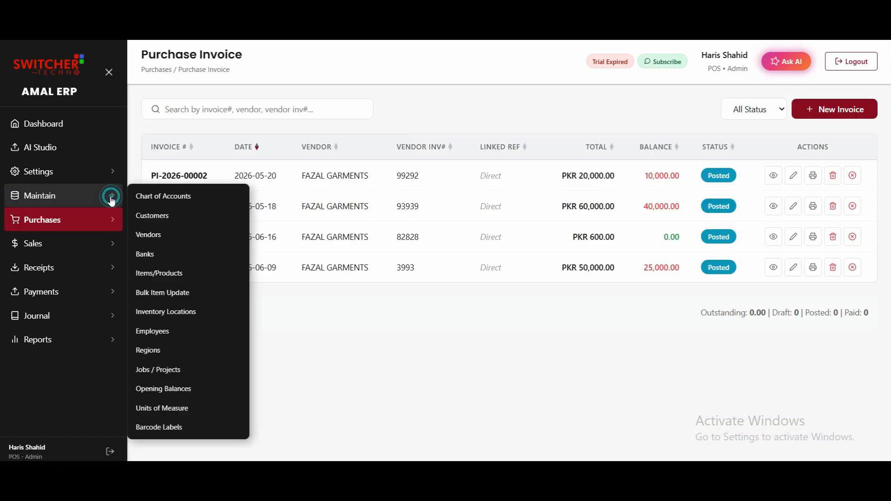
pyautogui.click(184, 226)
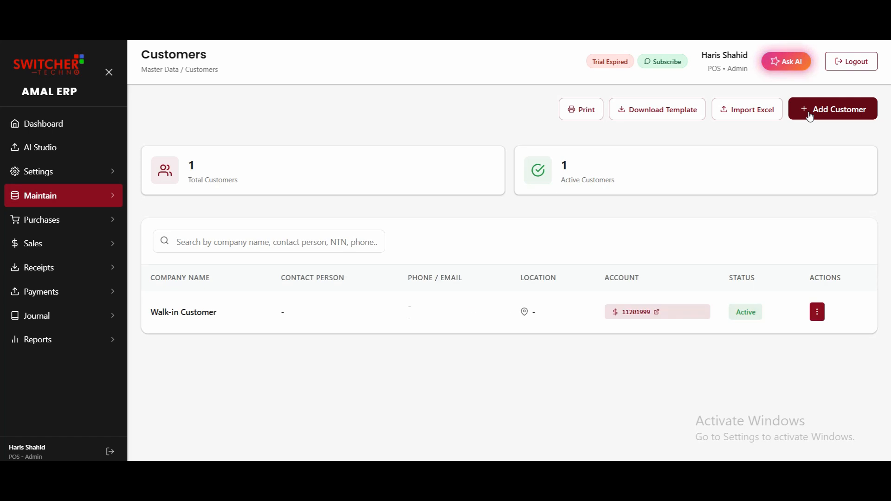
pyautogui.click(810, 114)
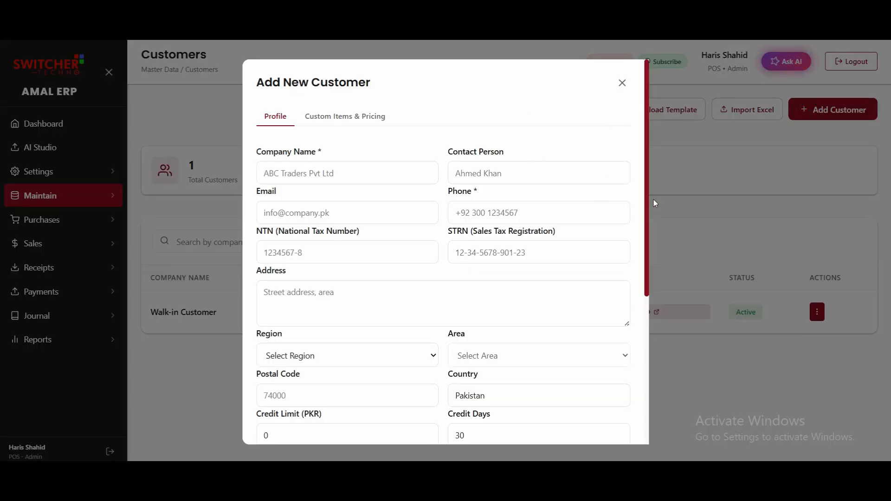
pyautogui.scroll(-5, 655, 197)
pyautogui.scroll(5, 659, 195)
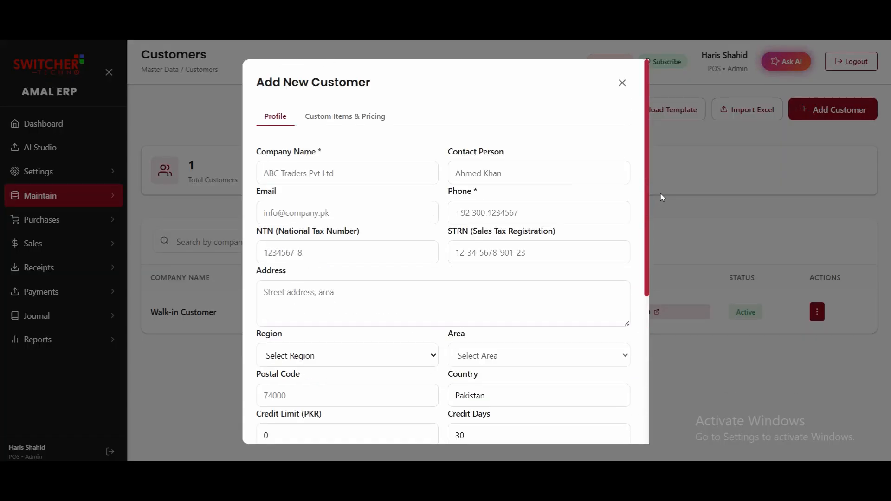
pyautogui.click(335, 175)
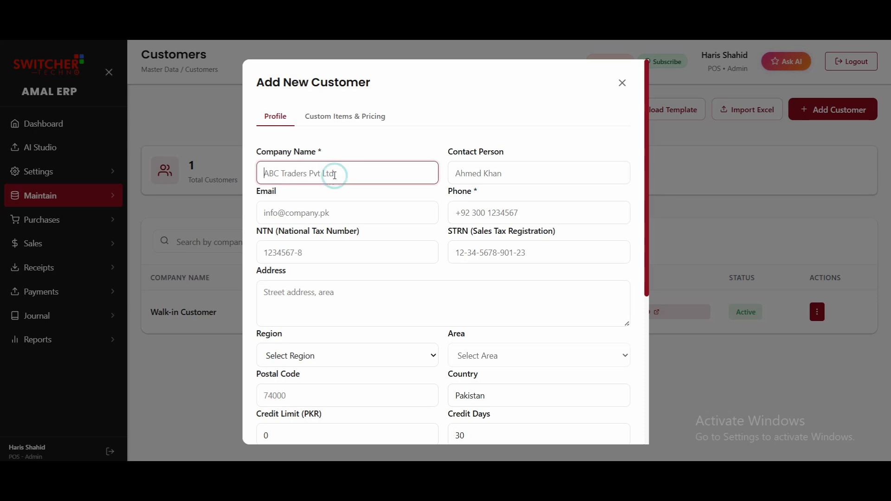
pyautogui.click(338, 116)
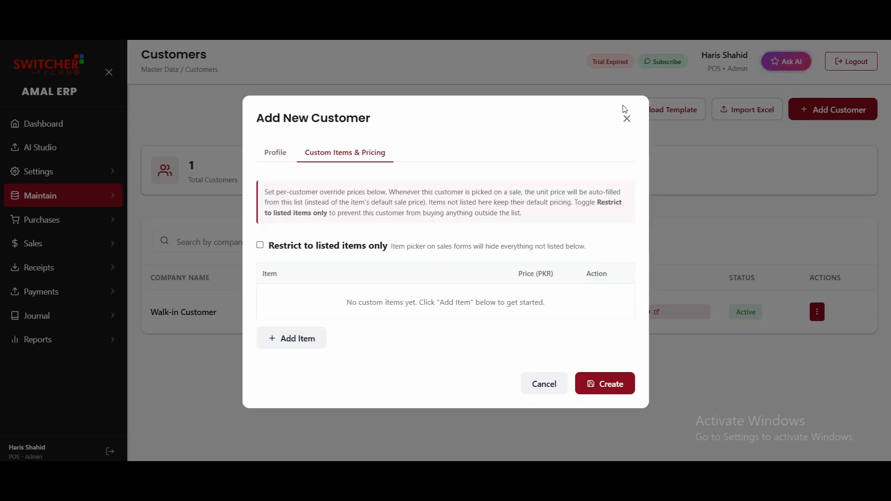
pyautogui.click(627, 119)
# Open the Vendors list and view the new vendor form with its vendor type options, closing it without creating a vendor.
pyautogui.click(48, 194)
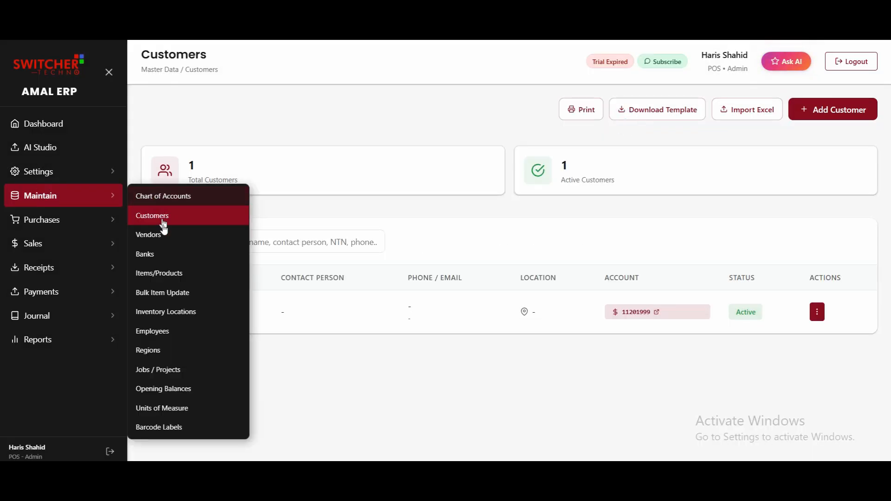
pyautogui.click(165, 236)
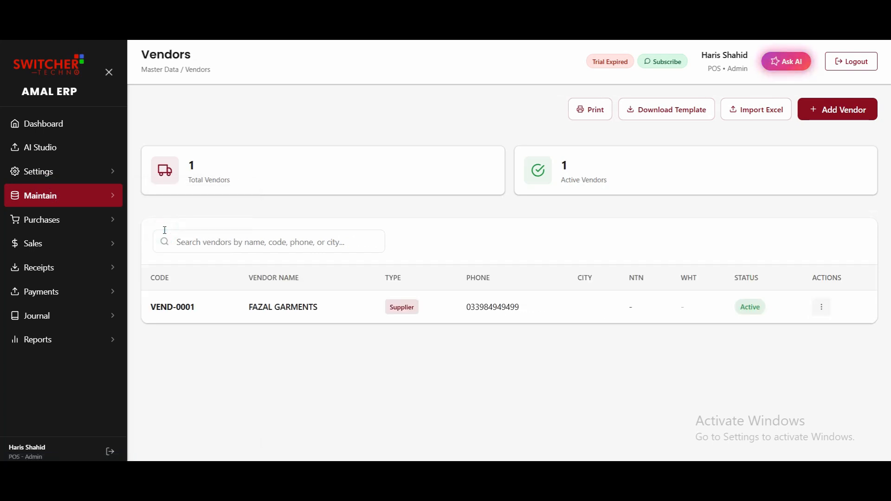
pyautogui.click(854, 110)
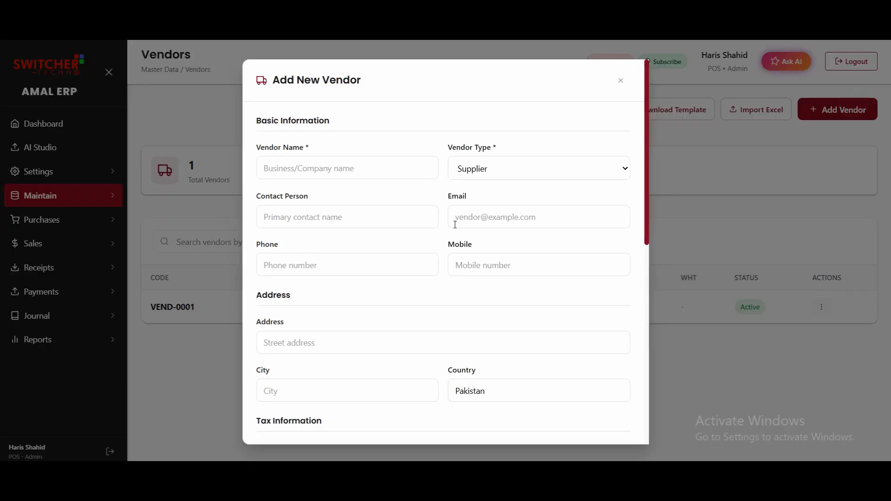
pyautogui.click(618, 171)
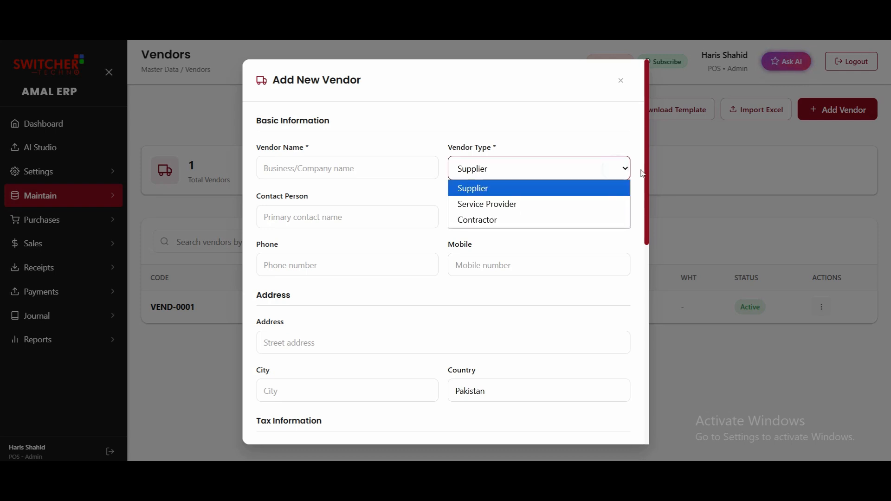
pyautogui.click(623, 85)
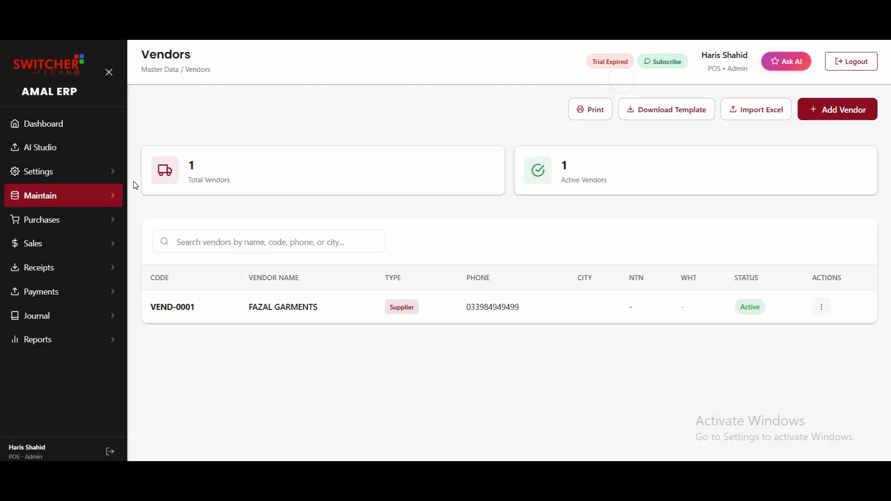
# Open the Items/Products inventory chart and add a category named Mobile.
pyautogui.click(93, 195)
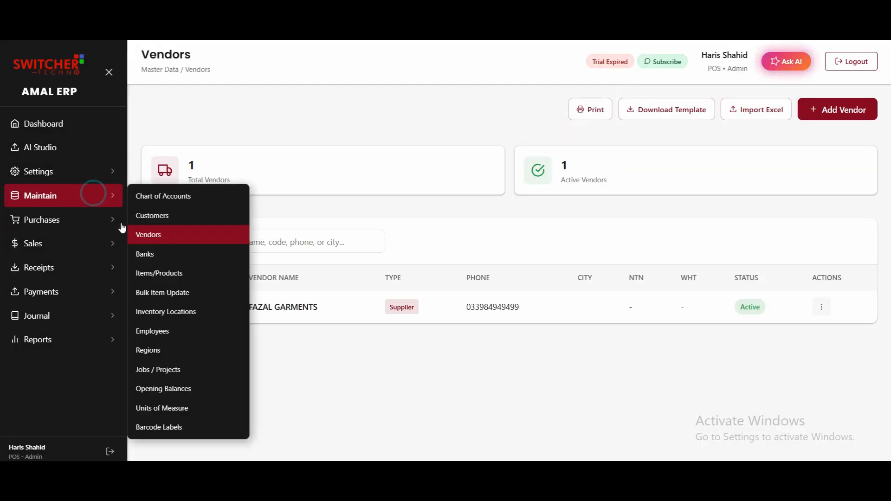
pyautogui.click(162, 273)
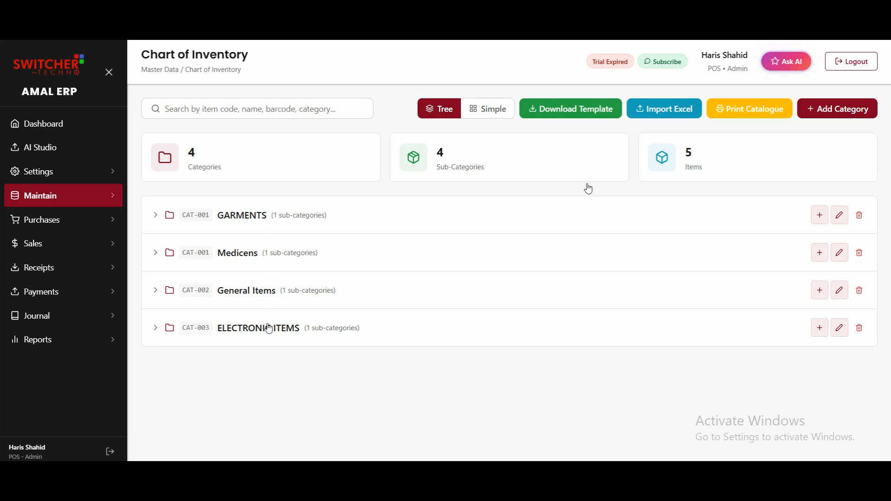
pyautogui.click(827, 109)
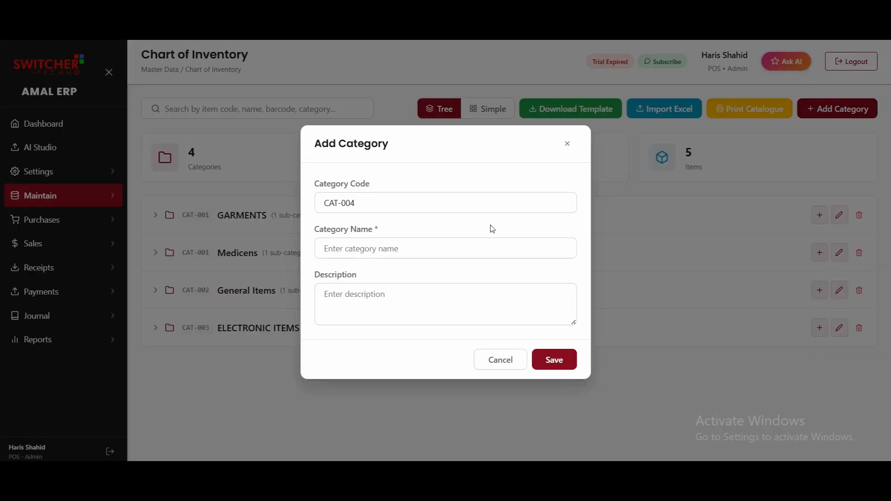
pyautogui.click(443, 246)
pyautogui.write('Mobile')
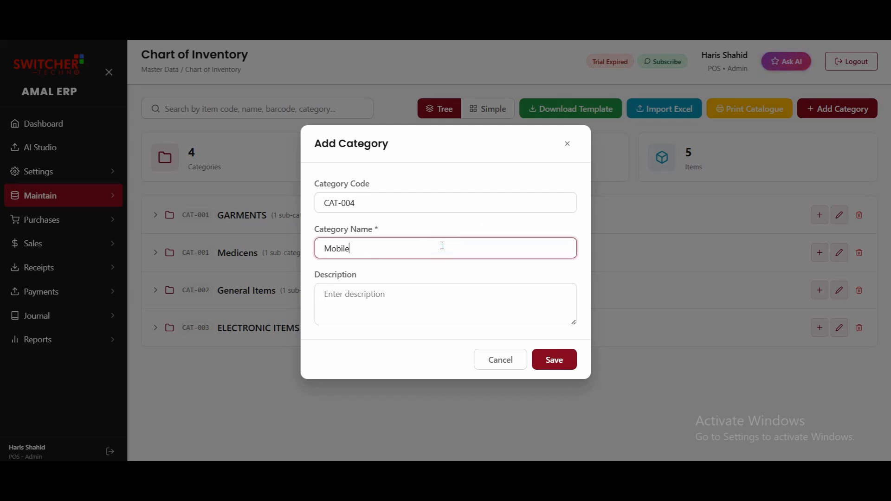
pyautogui.click(561, 357)
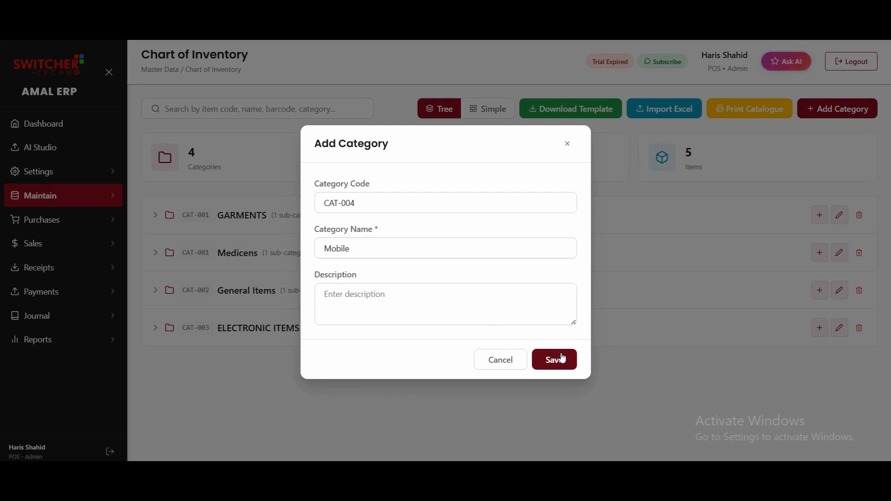
# Expand the Mobile category and add a sub-category named IPHONE under it.
pyautogui.click(262, 366)
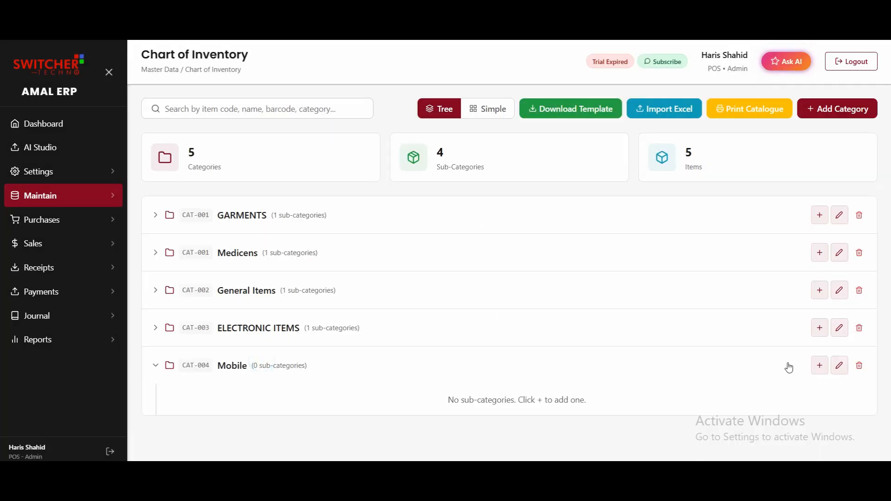
pyautogui.click(820, 371)
pyautogui.click(449, 228)
pyautogui.write('IPHONE')
pyautogui.click(543, 385)
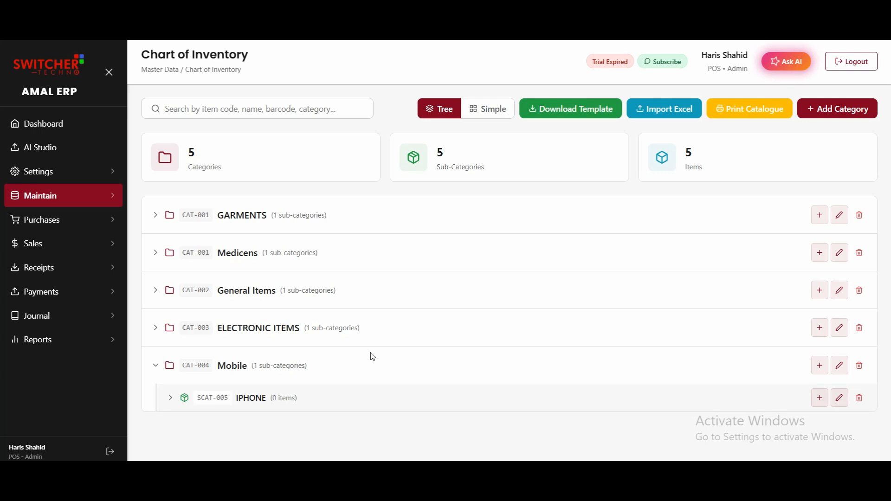
# Start a new item under the IPHONE sub-category named IPHONE 17 PRO MAX, with sale price 15000 and purchase price 12000.
pyautogui.click(301, 398)
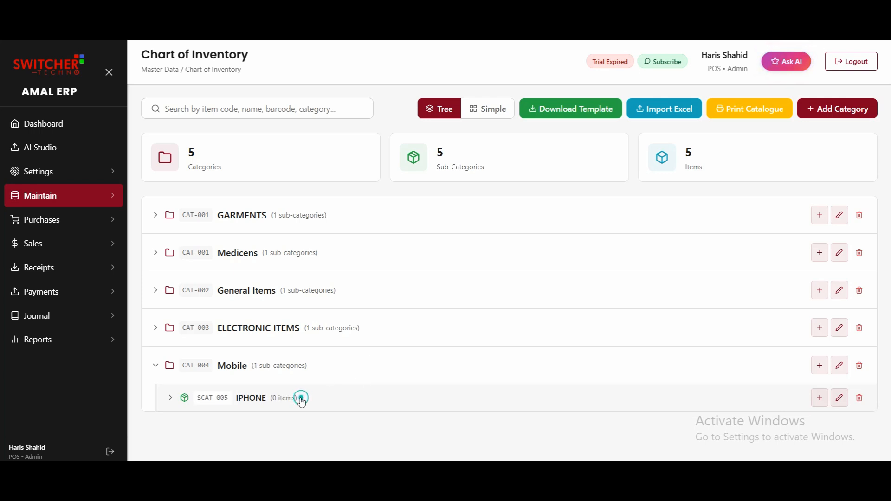
pyautogui.click(820, 397)
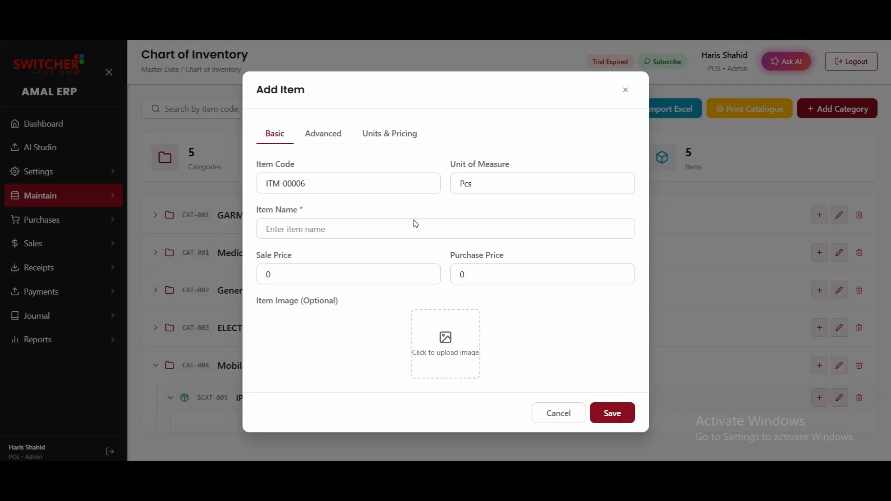
pyautogui.click(409, 235)
pyautogui.write('IPHONE 17 PRO MAX')
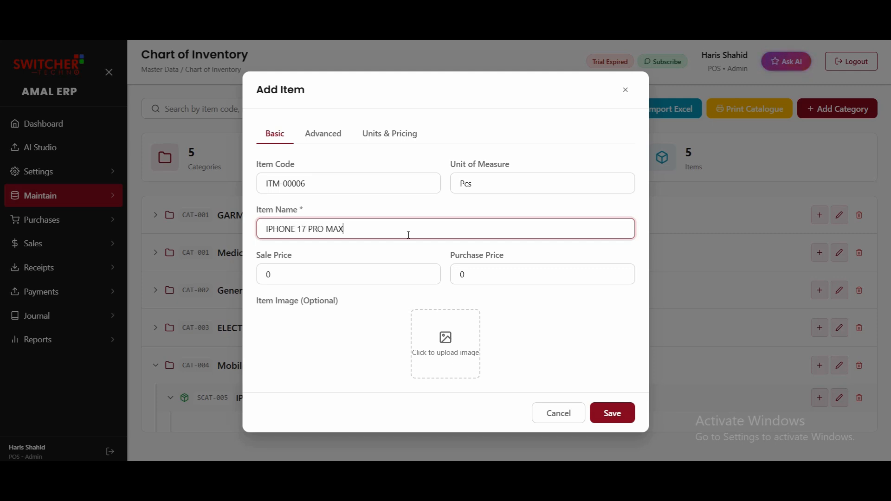
pyautogui.press('Tab')
pyautogui.write('1')
pyautogui.press('Tab')
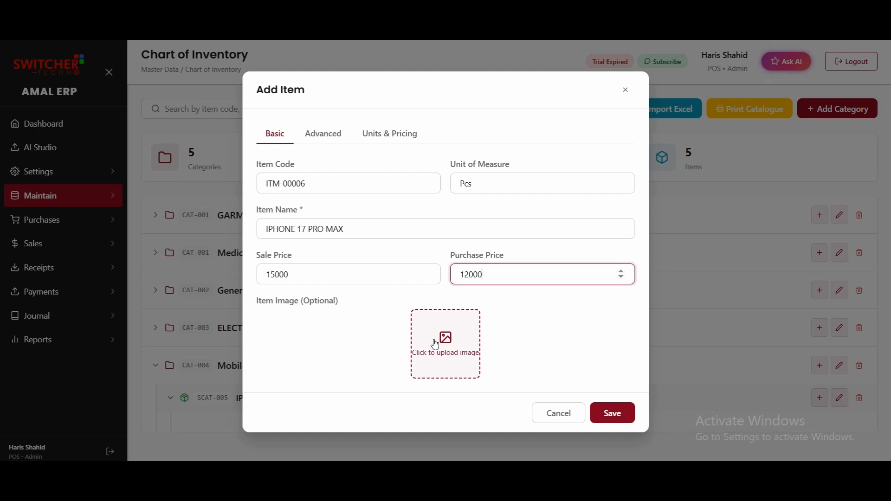
# Review the new item's advanced identifier, pricing, tax and inventory fields, save the item, and check its stock in the list.
pyautogui.click(325, 138)
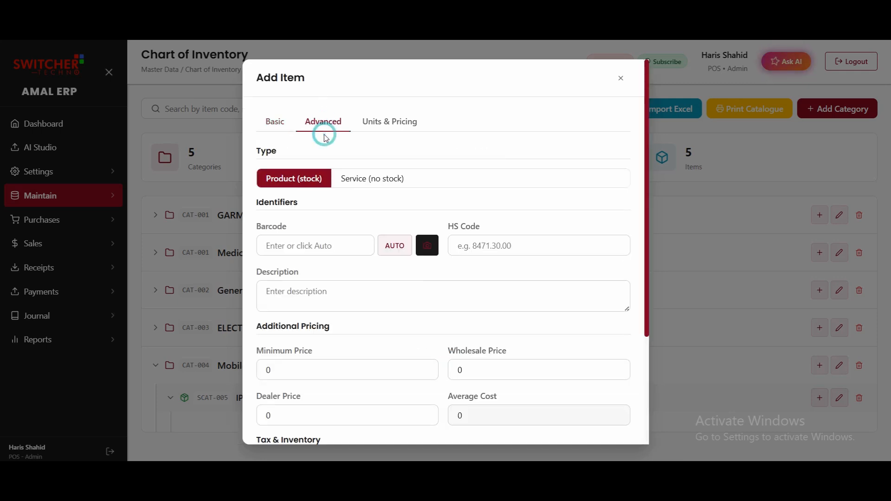
pyautogui.click(362, 248)
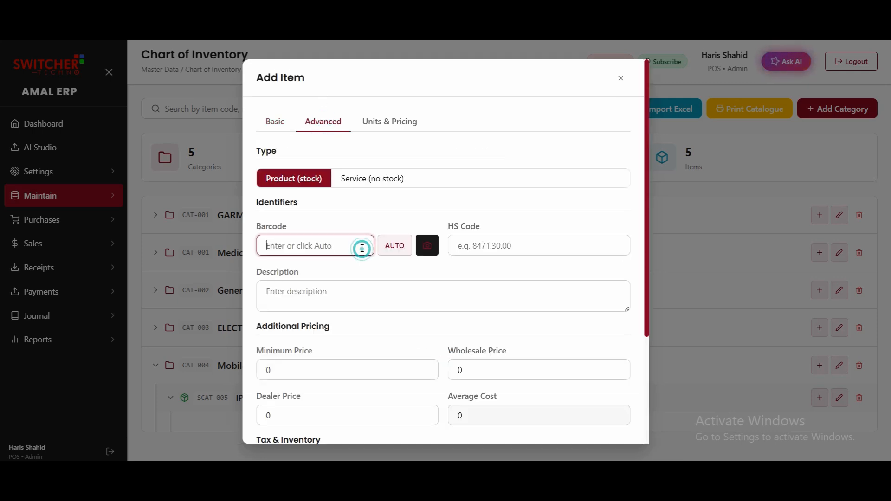
pyautogui.click(384, 294)
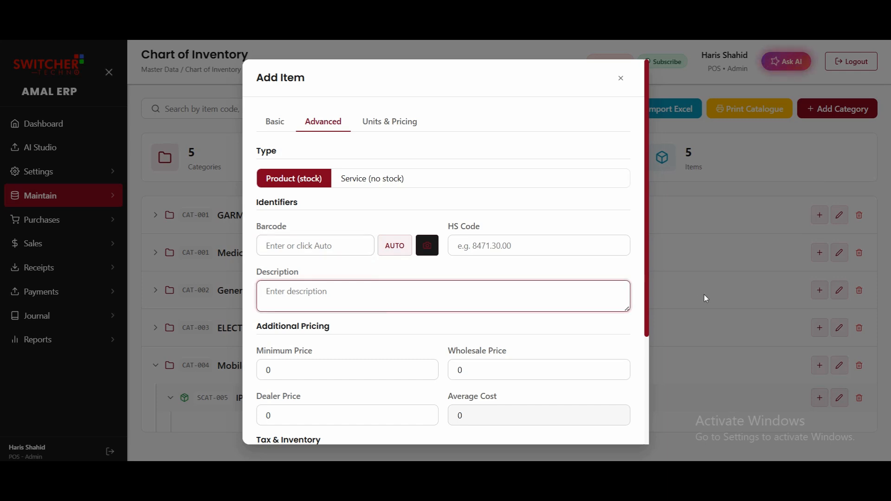
pyautogui.scroll(-2, 641, 312)
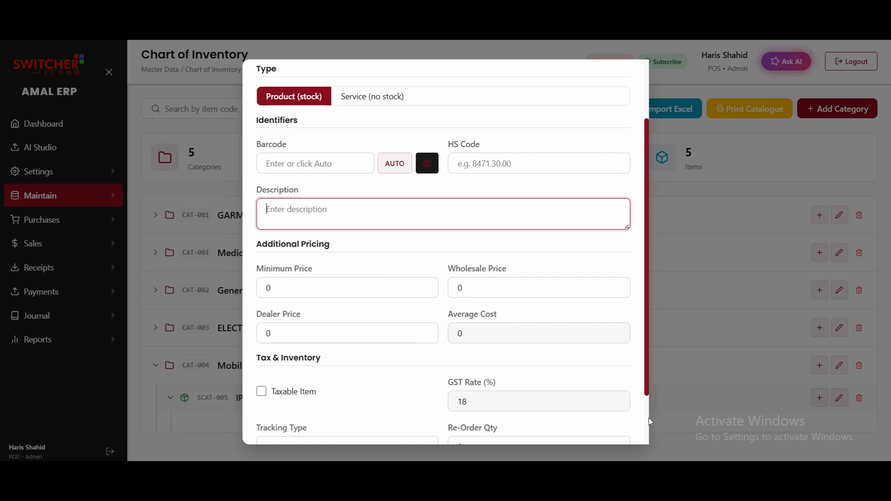
pyautogui.scroll(-2, 532, 383)
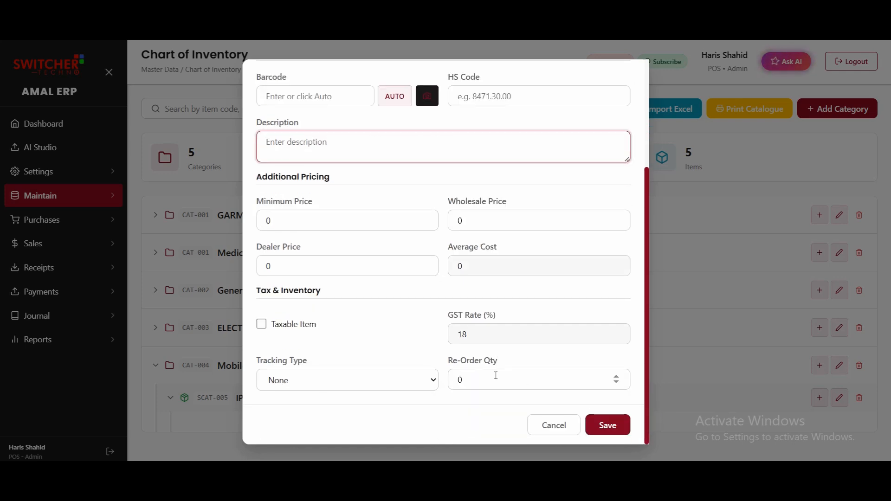
pyautogui.click(605, 435)
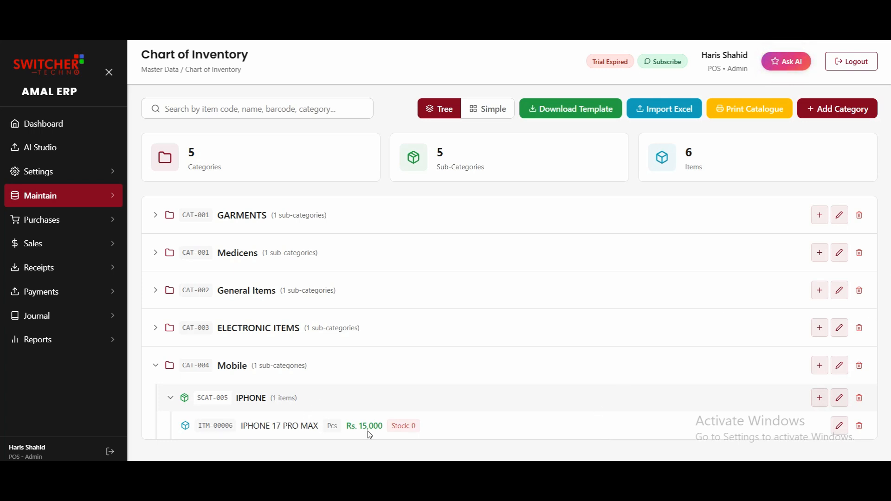
pyautogui.click(392, 426)
pyautogui.moveTo(395, 425); pyautogui.dragTo(419, 428)
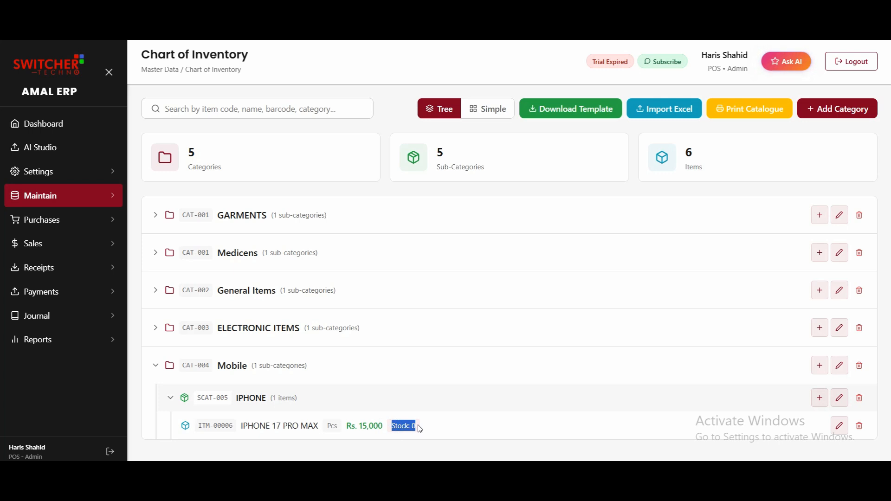
# Create a new purchase invoice for vendor FAZAL GARMENTS with vendor invoice number 82892.
pyautogui.click(106, 221)
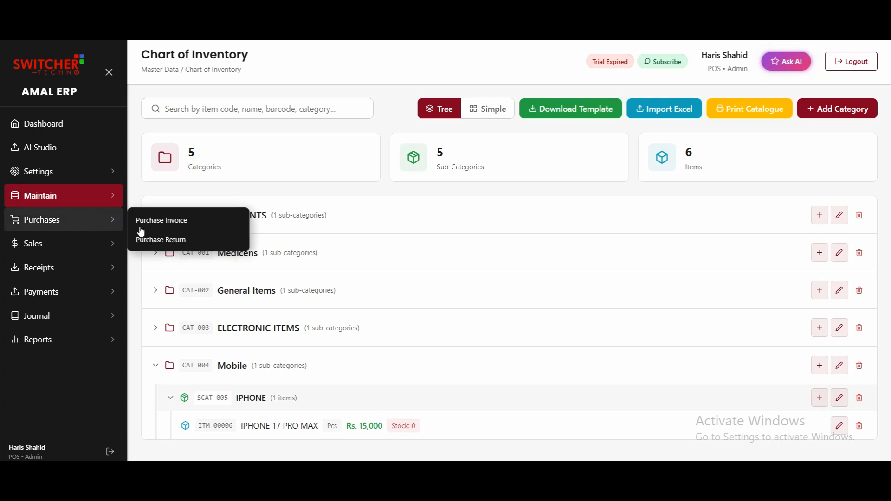
pyautogui.click(156, 221)
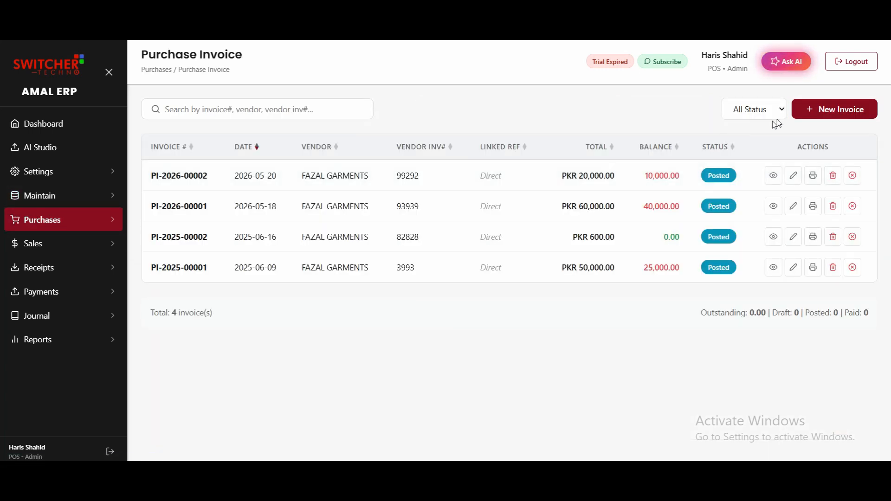
pyautogui.click(812, 116)
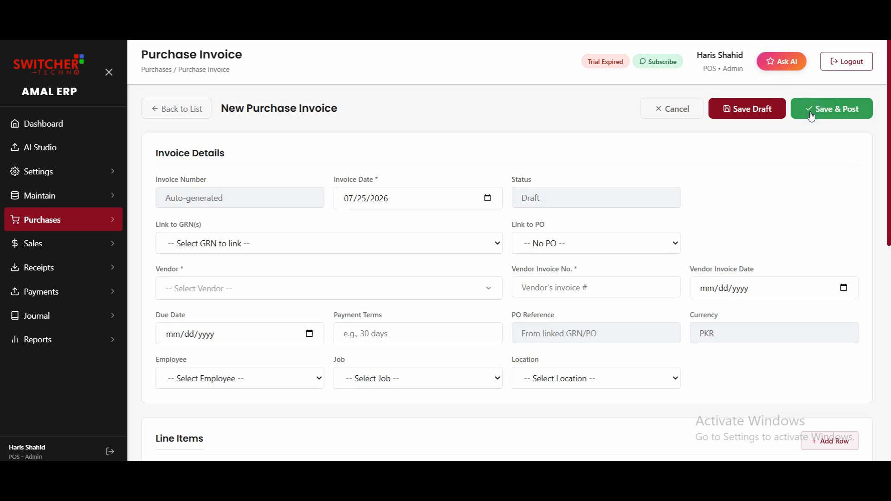
pyautogui.click(295, 290)
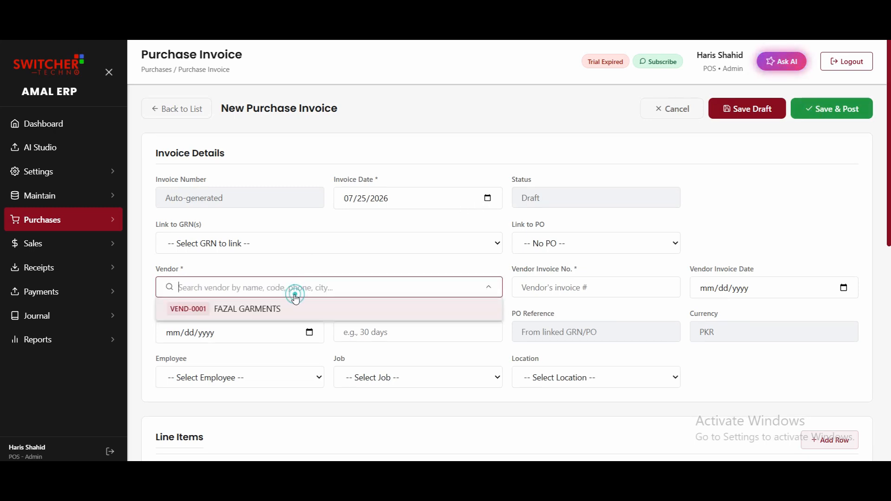
pyautogui.click(292, 309)
pyautogui.click(544, 287)
pyautogui.write('82892')
# Add IPHONE 17 PRO MAX as the invoice's line item with quantity 10 and no tax, and check the subtotal.
pyautogui.scroll(-5, 233, 281)
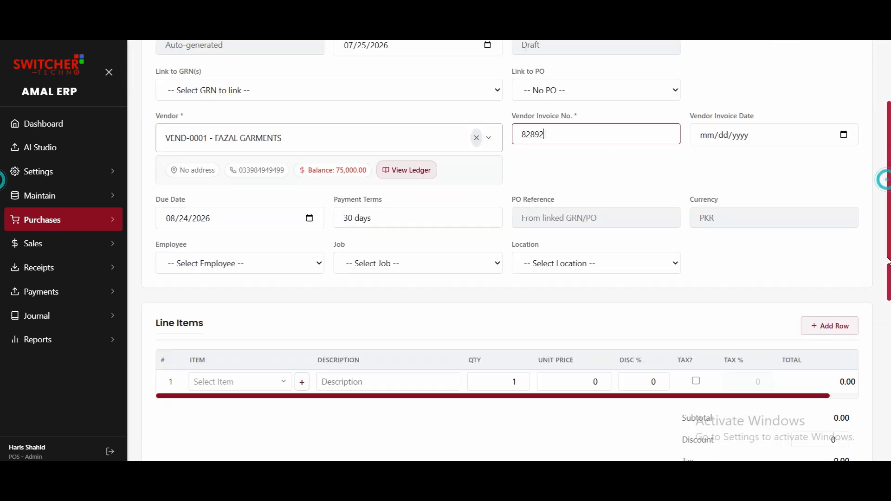
pyautogui.click(232, 281)
pyautogui.write('IP')
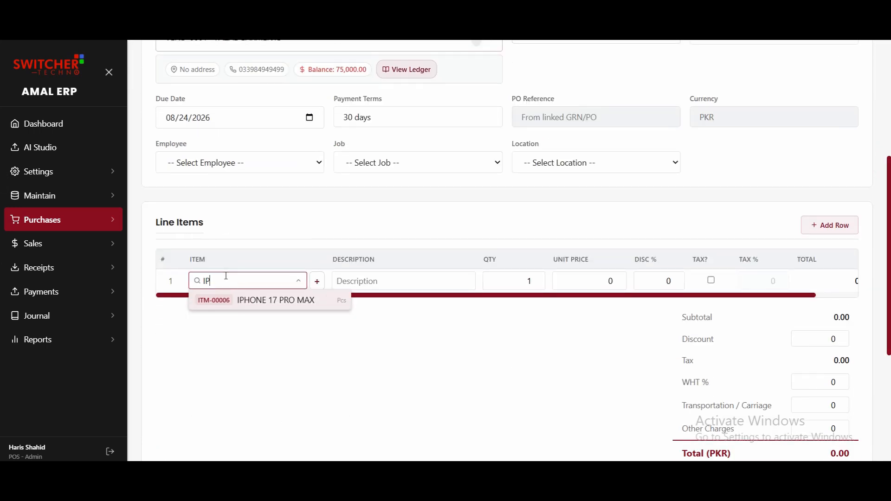
pyautogui.click(272, 303)
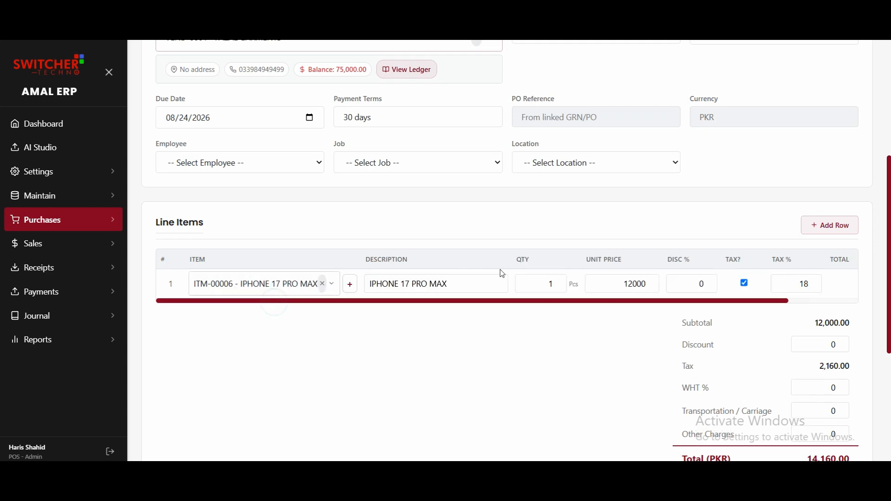
pyautogui.click(543, 282)
pyautogui.write('0')
pyautogui.press('Tab')
pyautogui.click(745, 284)
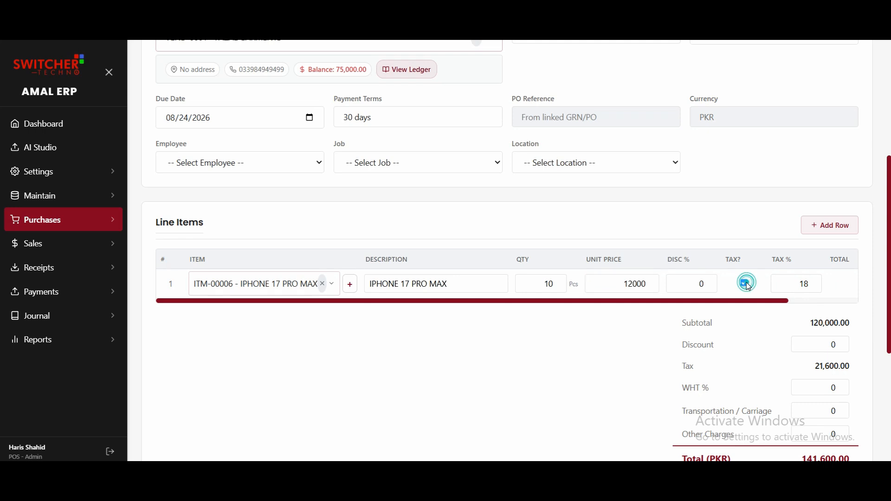
pyautogui.doubleClick(816, 323)
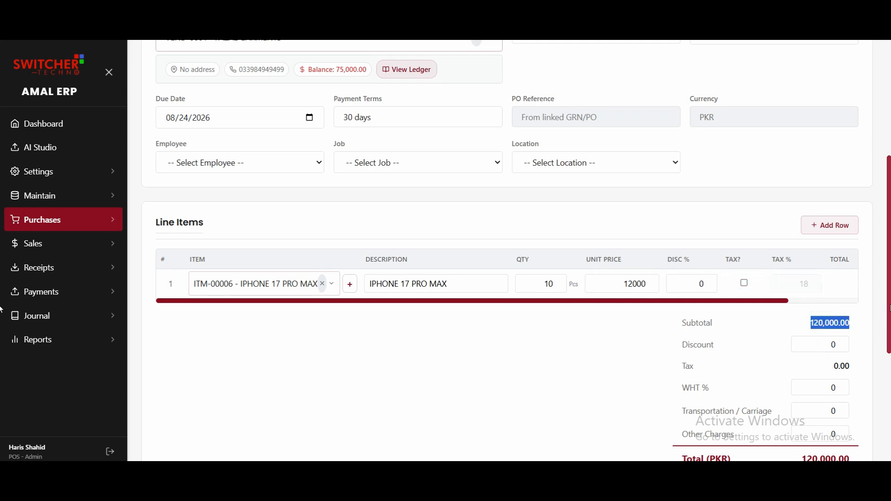
# Record a payment of 50000 from Cash in Hand on the purchase invoice and check the balance after payment.
pyautogui.moveTo(890, 310); pyautogui.dragTo(890, 391)
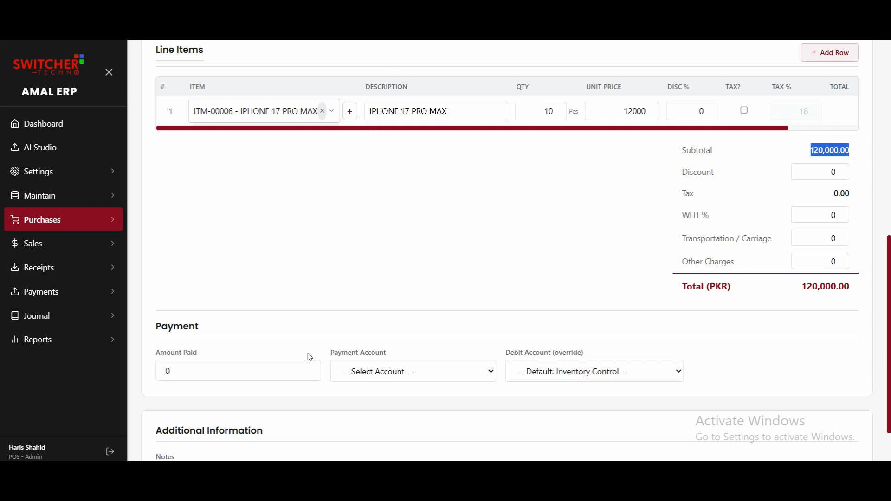
pyautogui.click(455, 369)
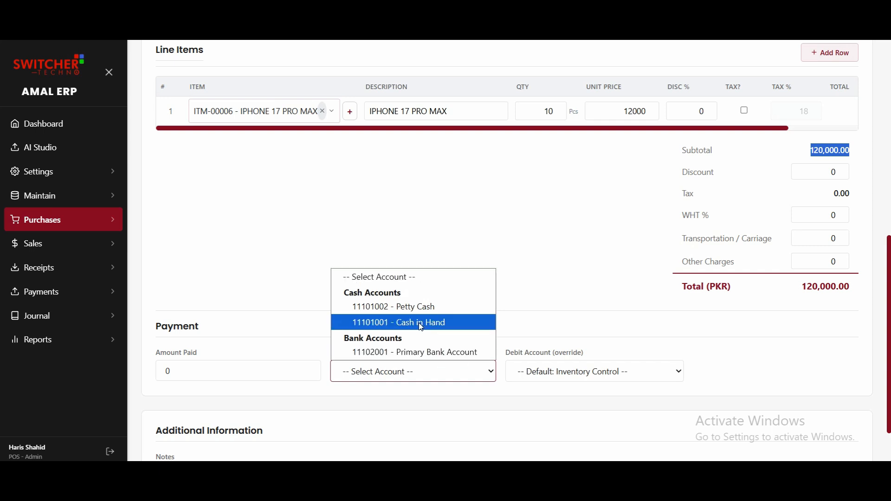
pyautogui.click(421, 323)
pyautogui.click(249, 370)
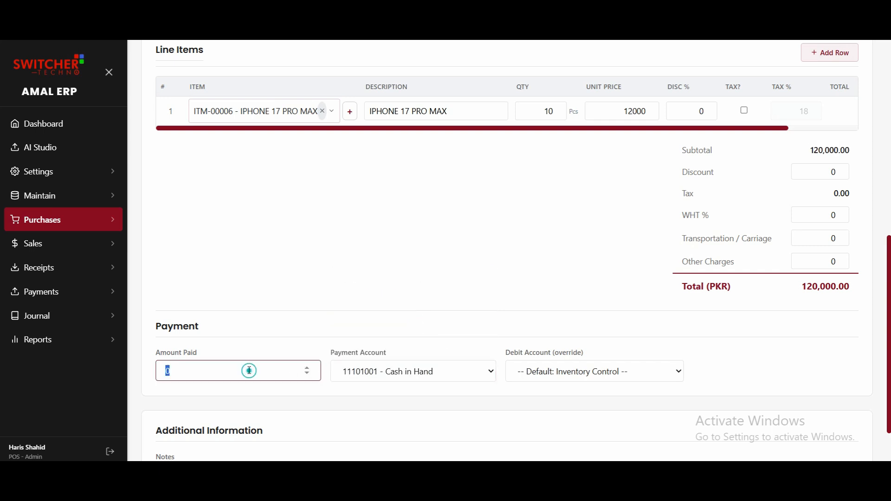
pyautogui.write('50000')
pyautogui.press('Tab')
pyautogui.moveTo(737, 376); pyautogui.dragTo(690, 372)
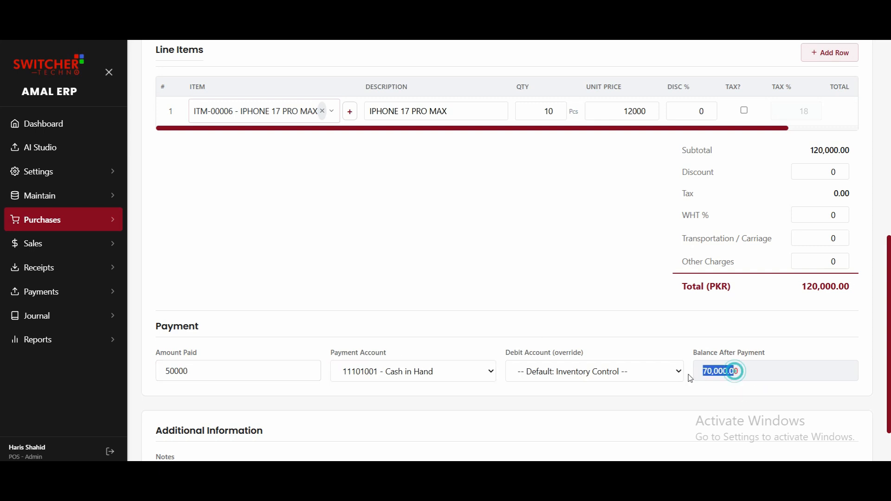
# Save and post the purchase invoice, and check the print output for the entry with vendor invoice number 82892.
pyautogui.moveTo(889, 365); pyautogui.dragTo(890, 72)
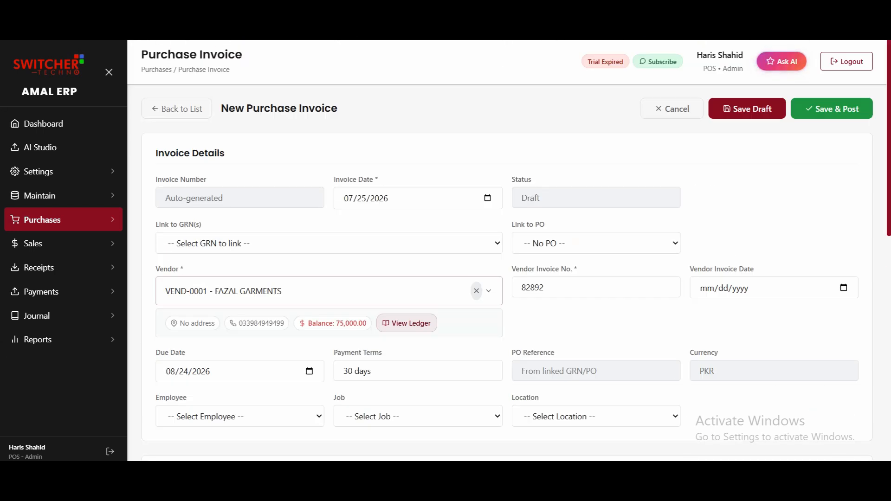
pyautogui.click(825, 108)
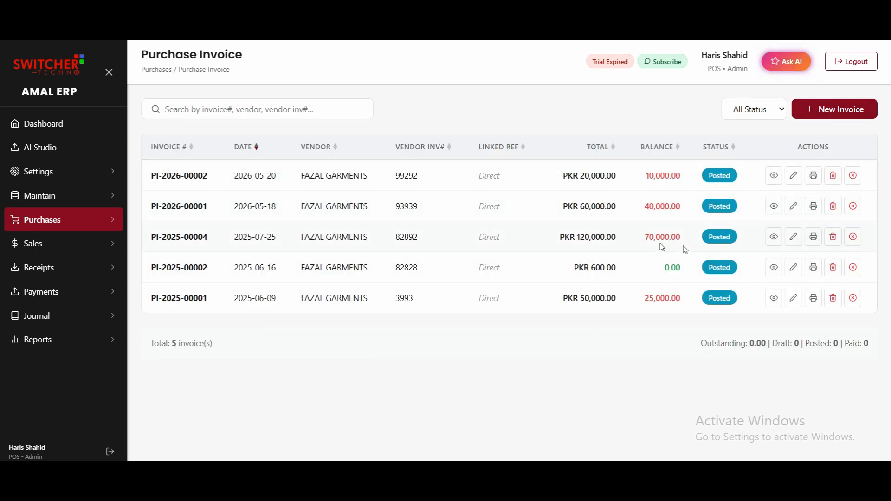
pyautogui.click(813, 237)
pyautogui.click(707, 408)
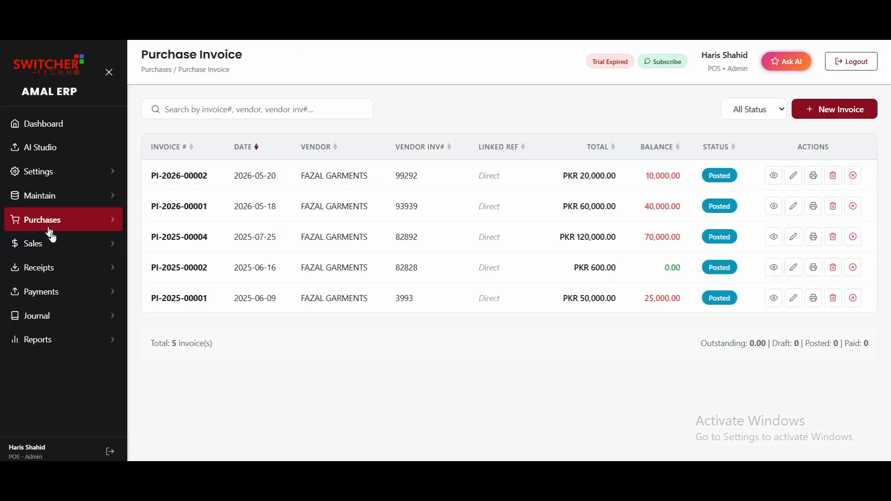
# Create a new sale invoice for the Walk-in Customer.
pyautogui.click(55, 246)
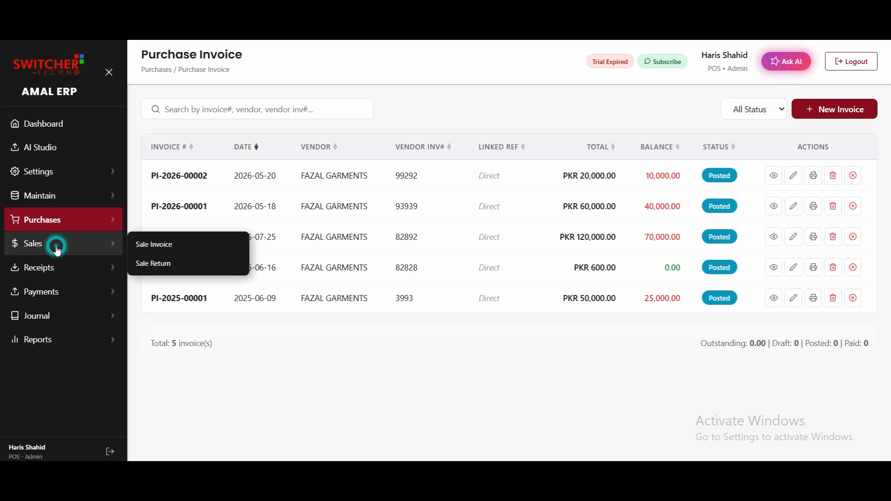
pyautogui.click(151, 247)
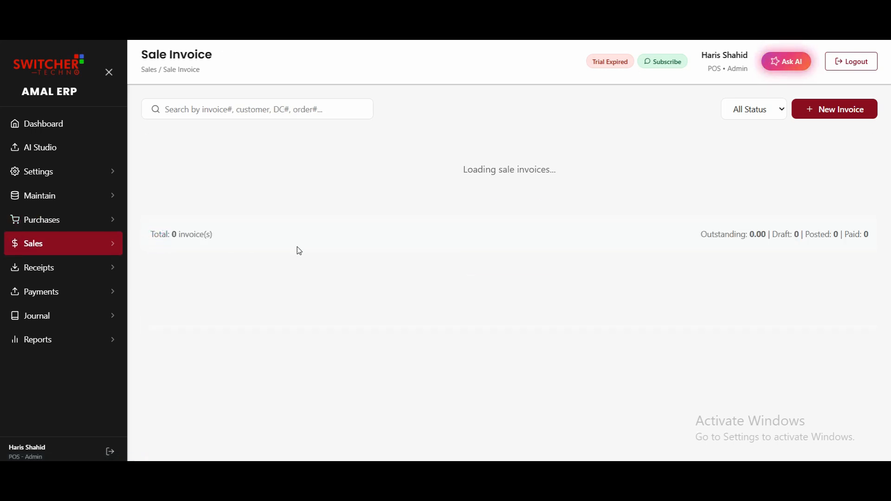
pyautogui.click(524, 268)
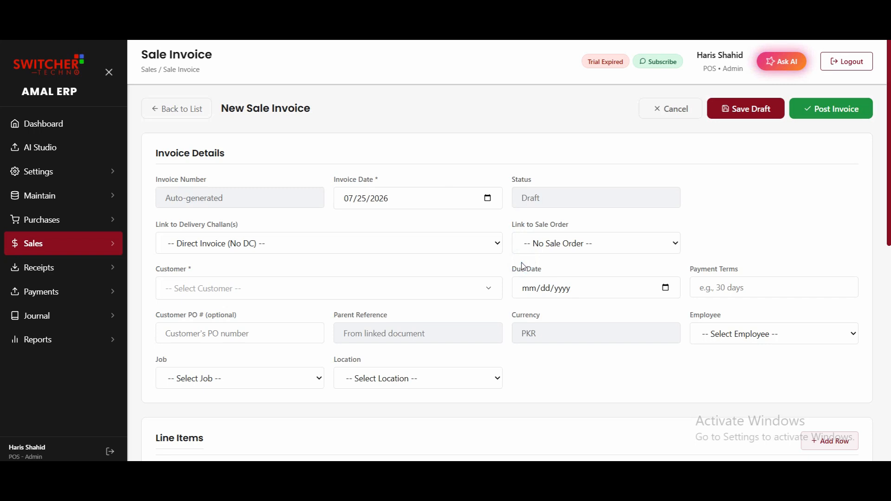
pyautogui.click(329, 290)
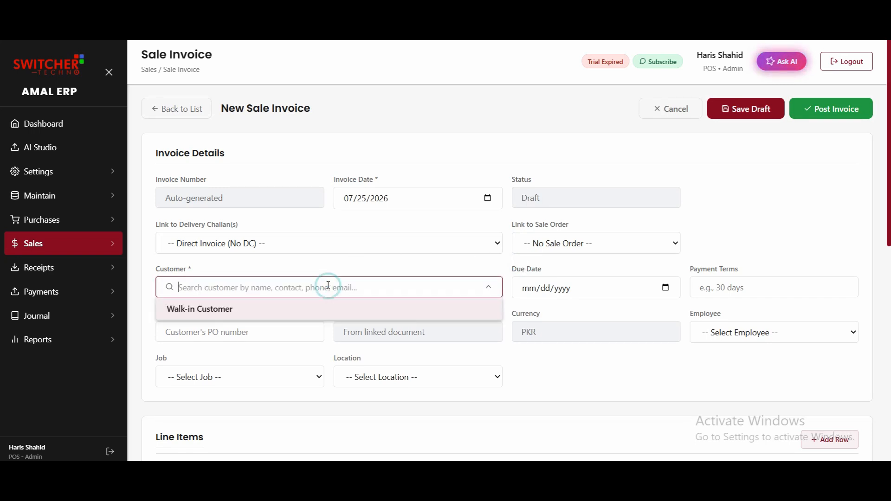
pyautogui.click(315, 311)
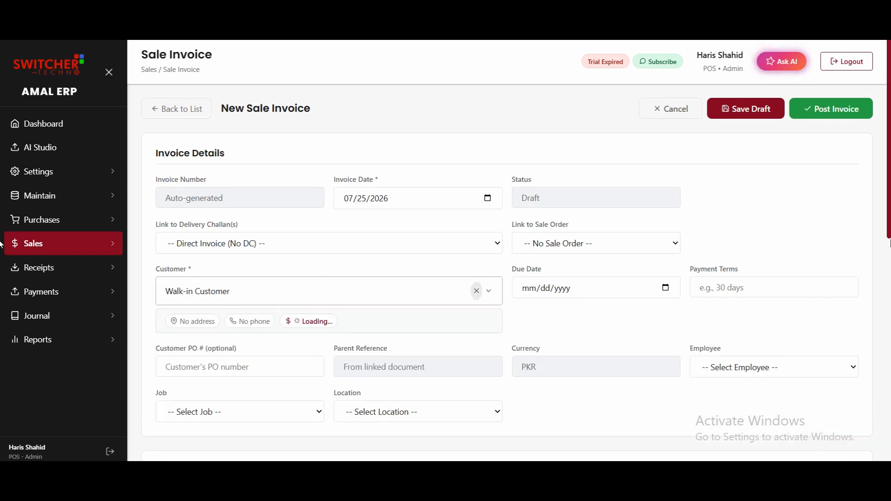
# Add IPHONE 17 PRO MAX as the sale invoice's line item.
pyautogui.scroll(-1, 2, 251)
pyautogui.scroll(-4, 1, 251)
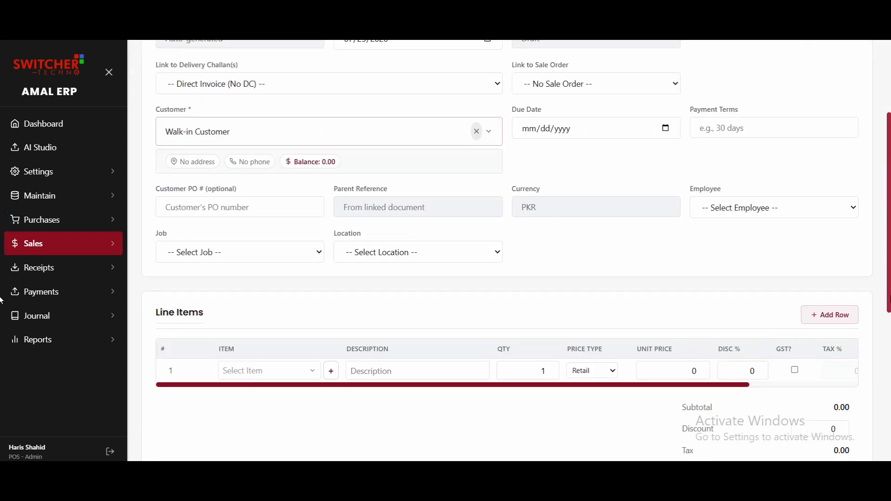
pyautogui.click(262, 281)
pyautogui.write('I[P')
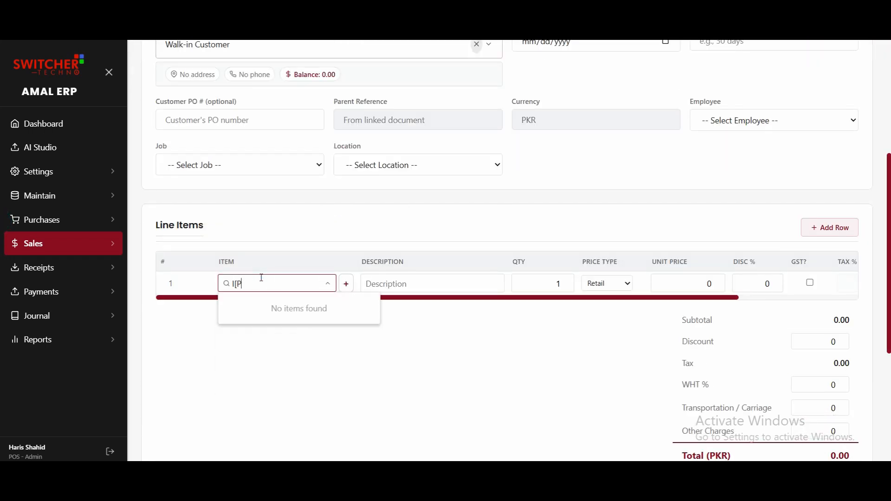
pyautogui.press('BackSpace')
pyautogui.press('BackSpace')
pyautogui.write('P')
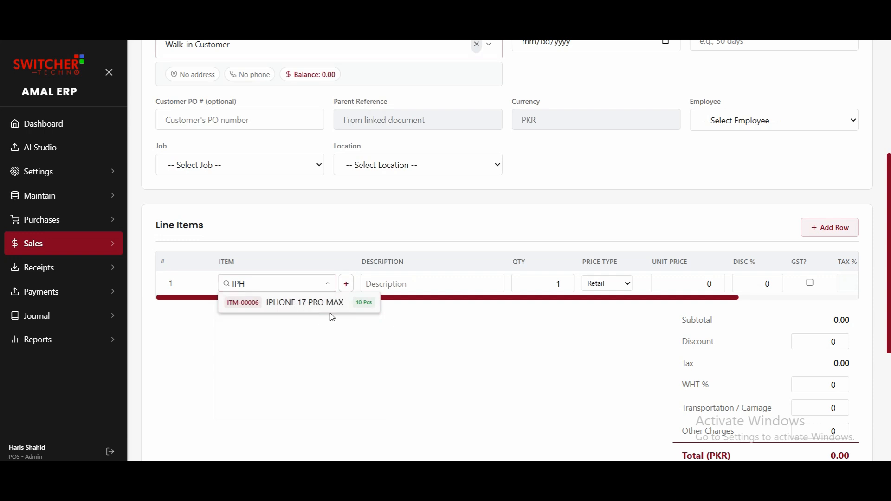
pyautogui.click(345, 303)
# Set the sale invoice line's quantity to 2, try its GST option, and review the invoice totals.
pyautogui.doubleClick(570, 288)
pyautogui.write('2')
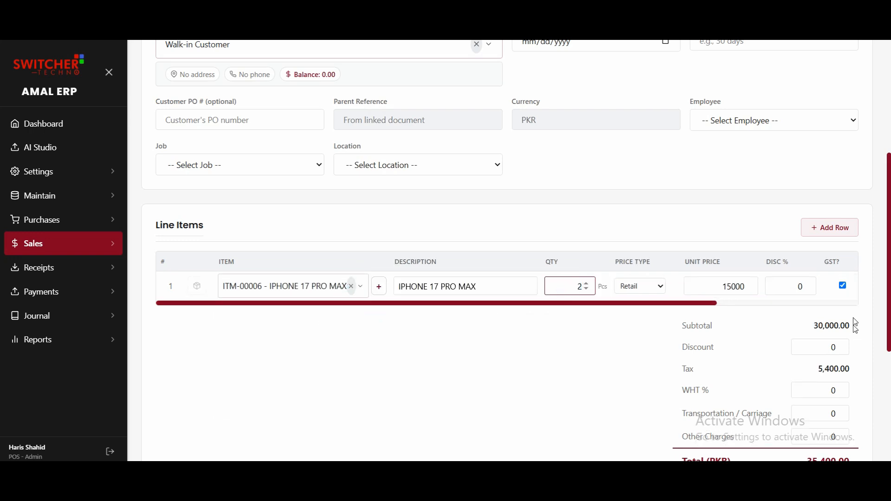
pyautogui.click(849, 294)
pyautogui.click(847, 292)
pyautogui.scroll(-5, 464, 278)
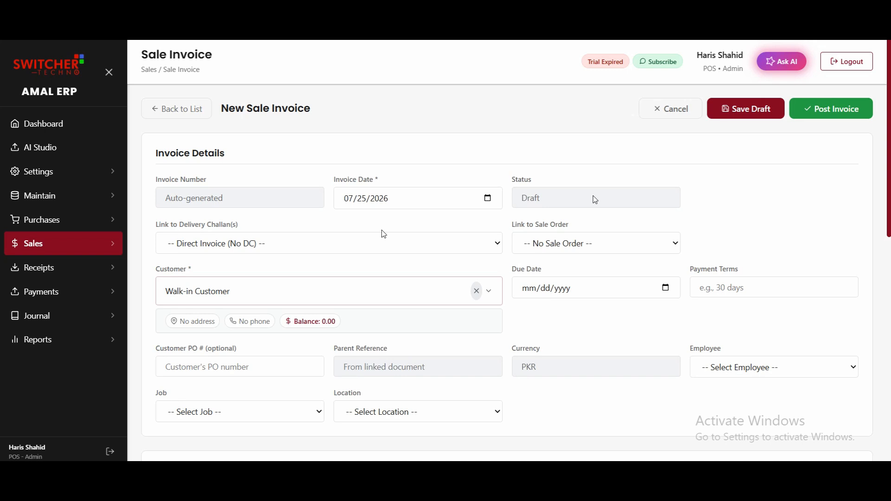
# Generate the Purchase Register report for Financial Year 2025-26 with all document types and review the listed invoices.
pyautogui.click(95, 293)
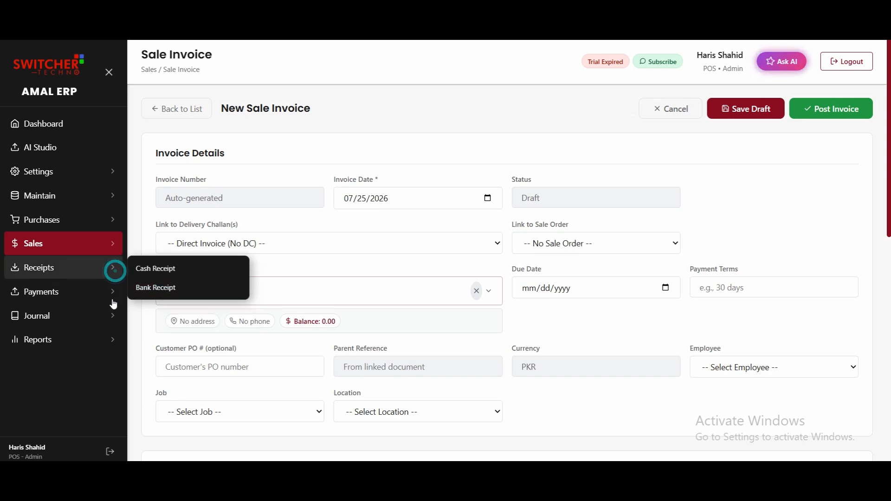
pyautogui.click(107, 338)
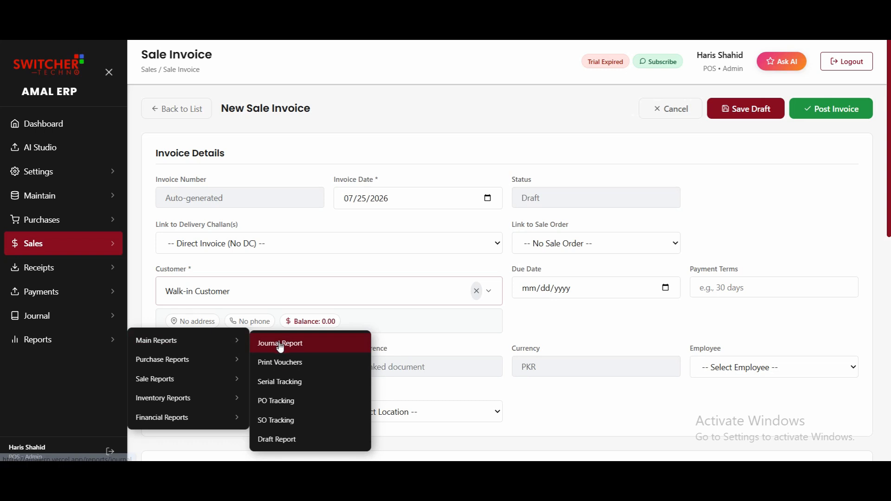
pyautogui.moveTo(208, 351)
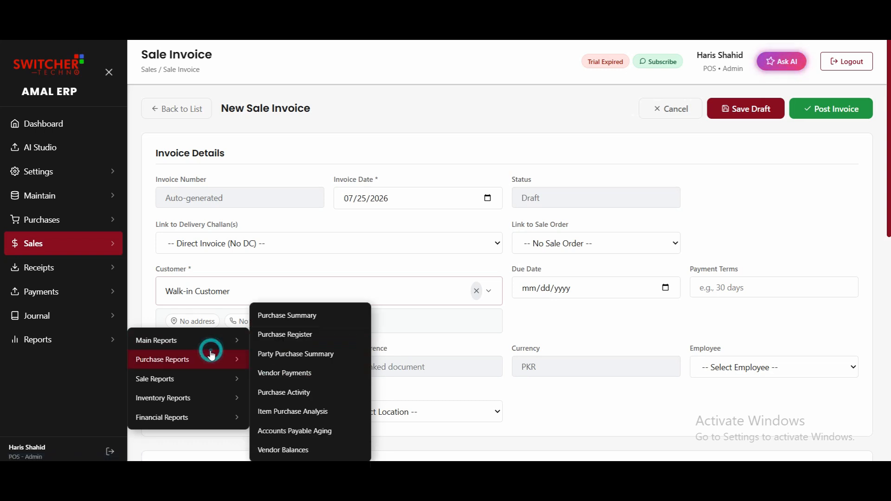
pyautogui.click(299, 337)
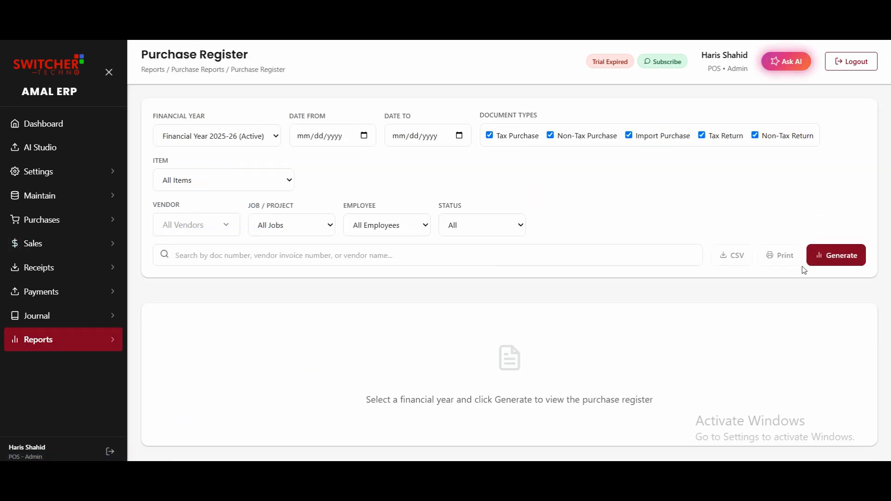
pyautogui.click(838, 264)
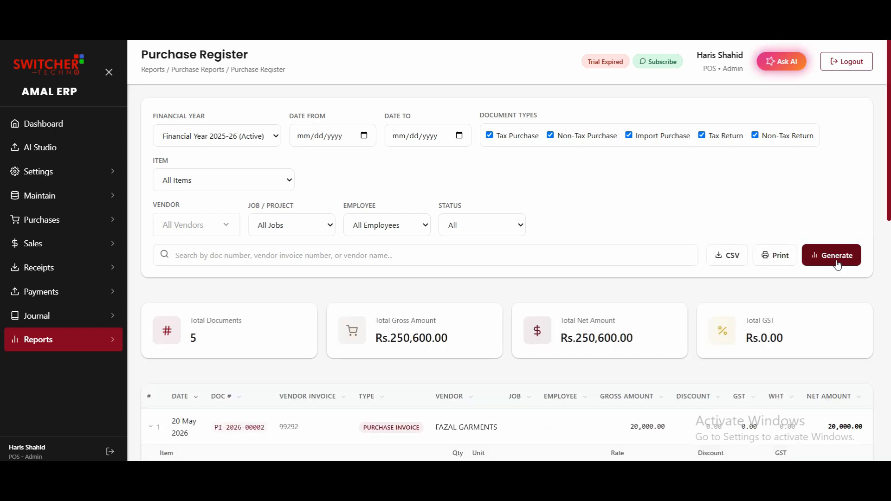
pyautogui.scroll(-12, 1, 188)
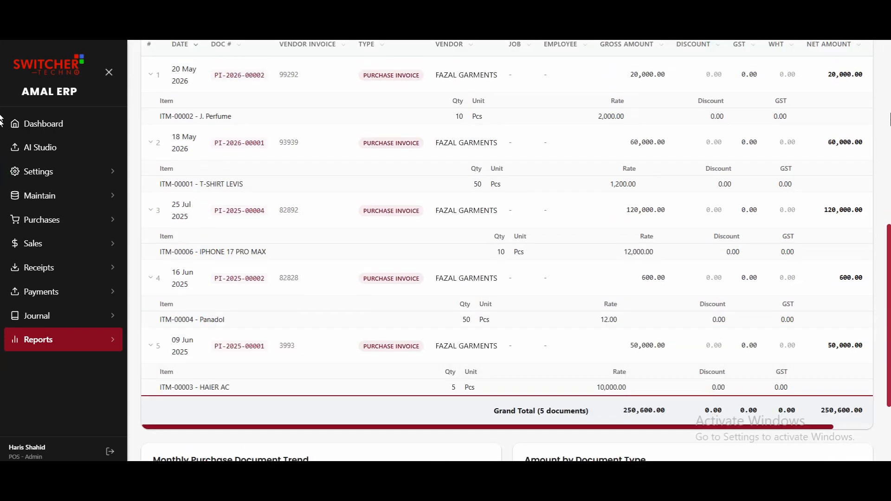
pyautogui.moveTo(890, 454); pyautogui.dragTo(886, 176)
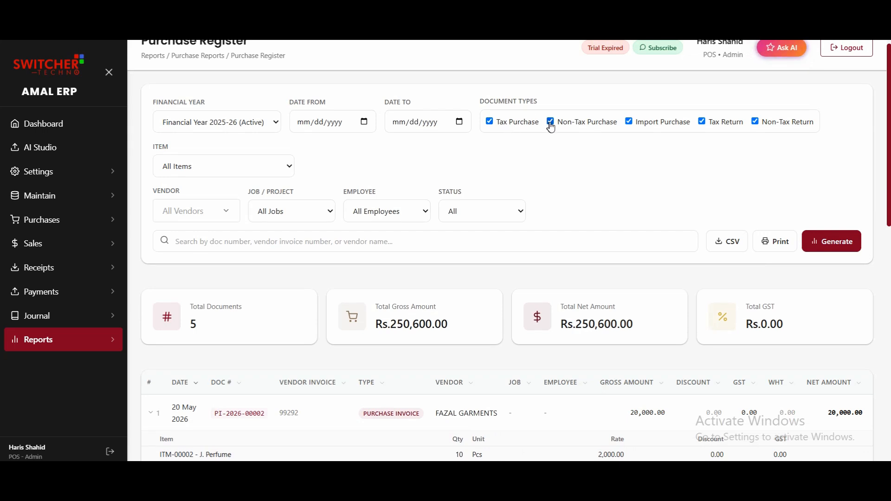
# Limit the Purchase Register to Non-Tax Purchase documents only and regenerate the report.
pyautogui.click(631, 122)
pyautogui.click(703, 122)
pyautogui.click(771, 123)
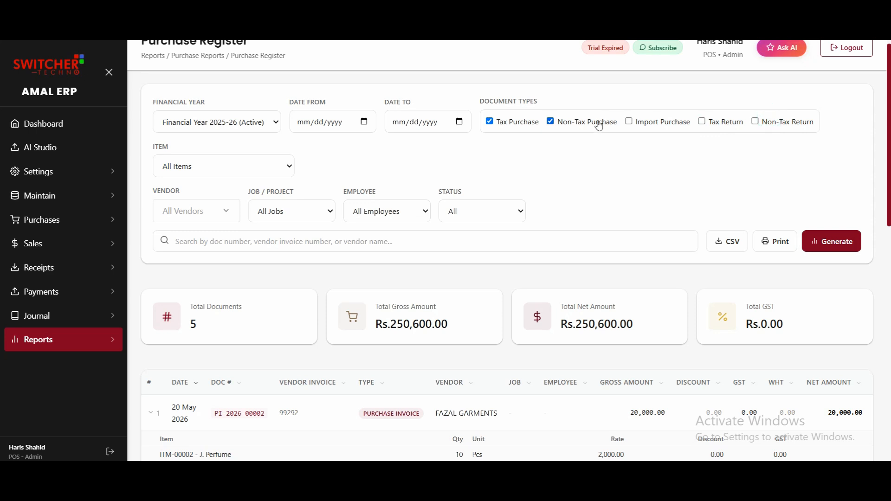
pyautogui.click(514, 121)
pyautogui.click(819, 247)
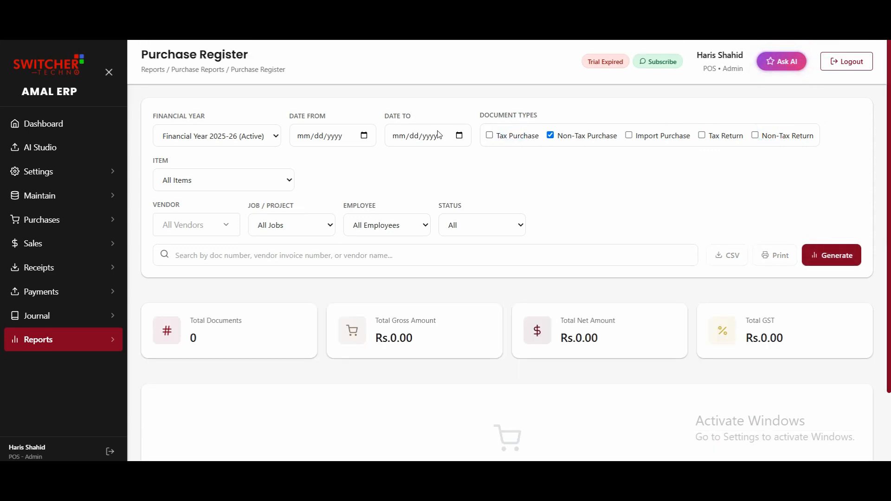
# Filter the Purchase Register by item IPHONE 17 PRO MAX, include Tax Purchase documents, regenerate the report, and review its entry.
pyautogui.click(214, 227)
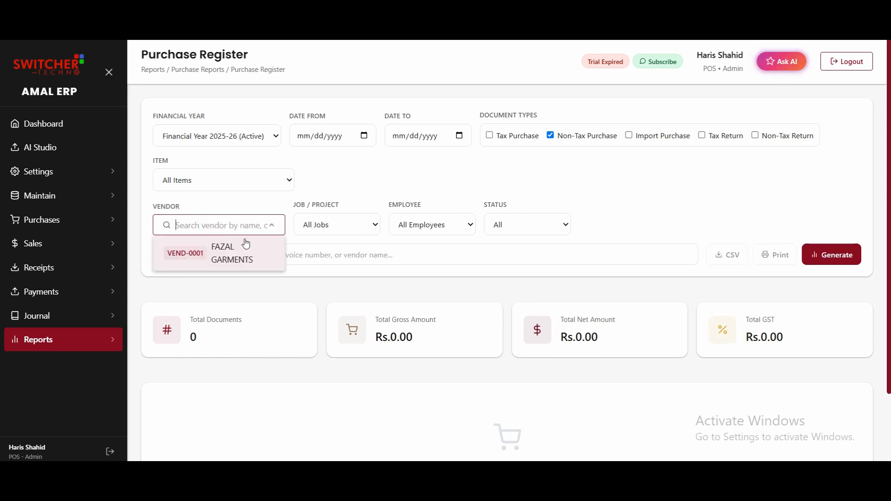
pyautogui.click(345, 229)
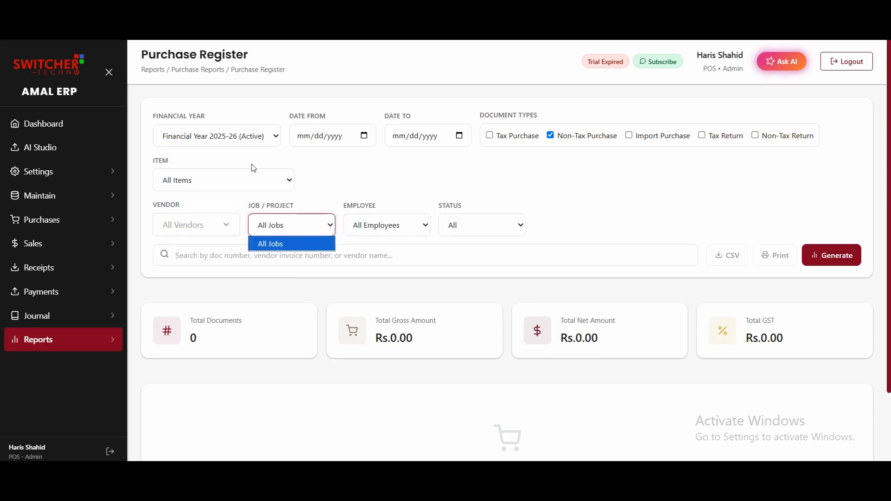
pyautogui.click(252, 183)
pyautogui.click(250, 188)
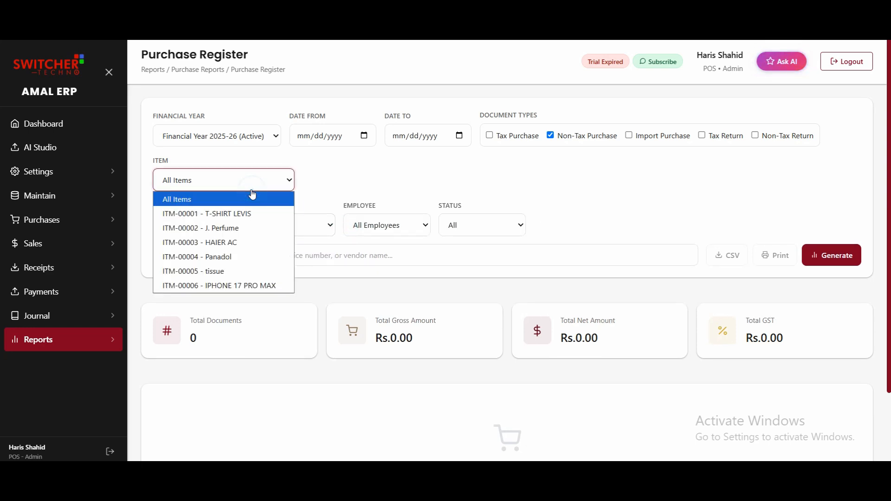
pyautogui.click(244, 285)
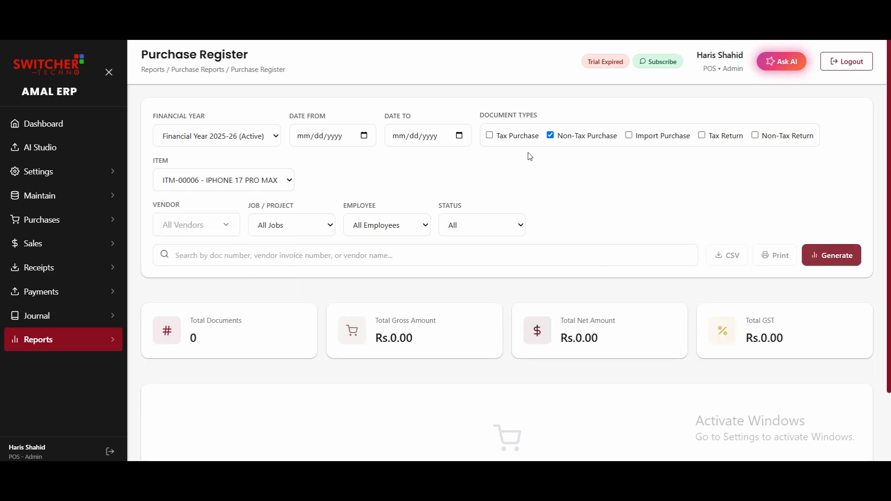
pyautogui.click(504, 141)
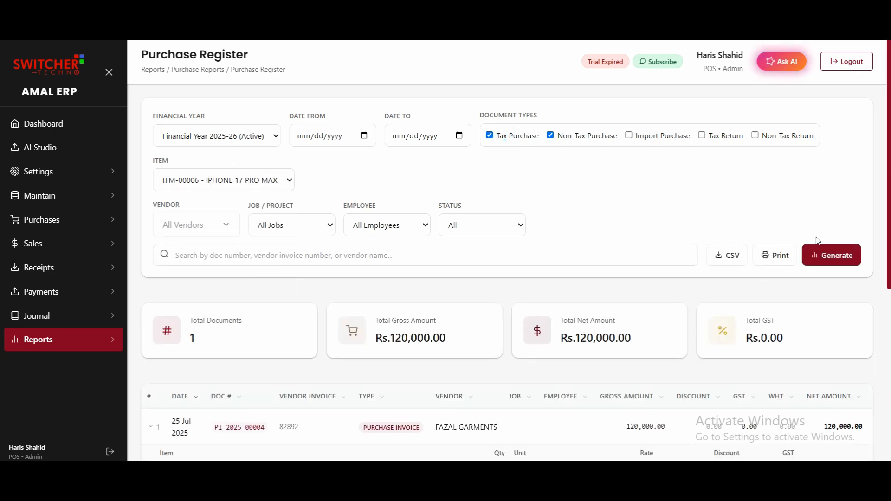
pyautogui.moveTo(890, 213); pyautogui.dragTo(890, 292)
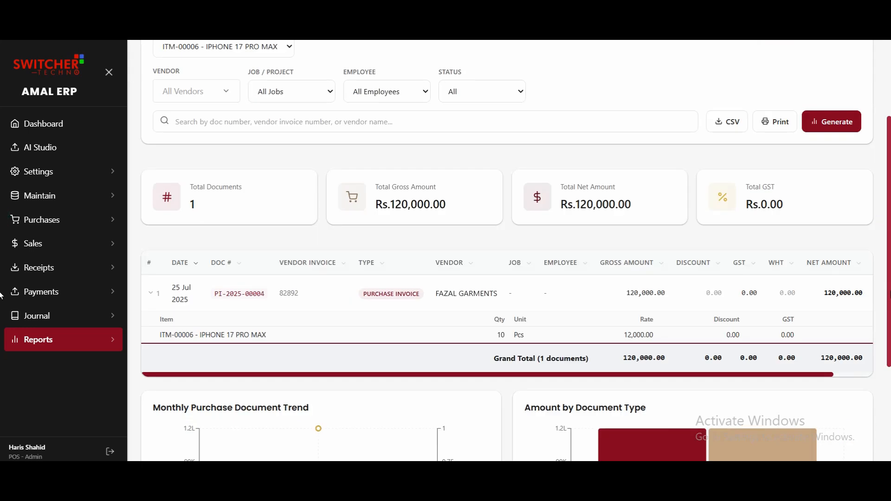
pyautogui.scroll(3, 1, 296)
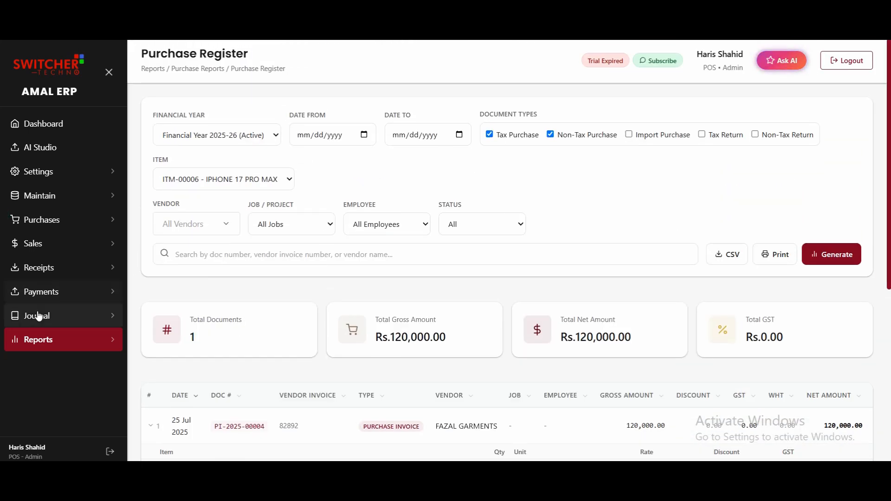
# Look through the available sale, inventory and financial reports.
pyautogui.click(42, 344)
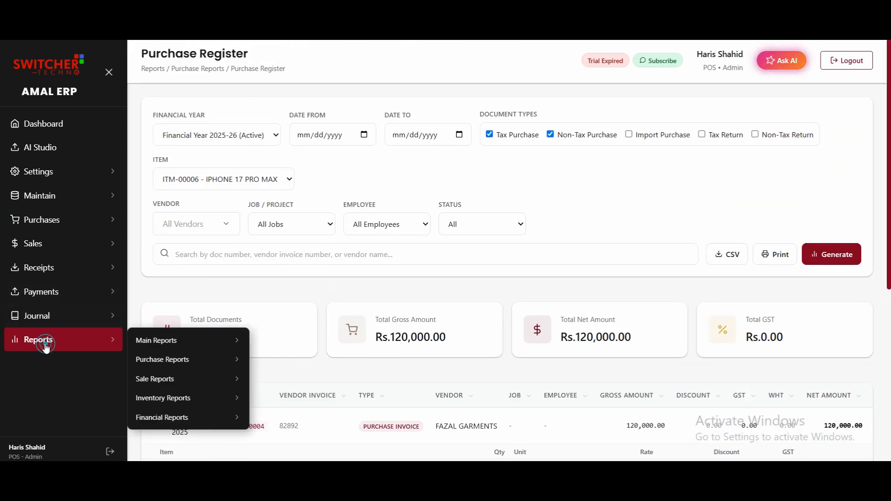
pyautogui.click(143, 380)
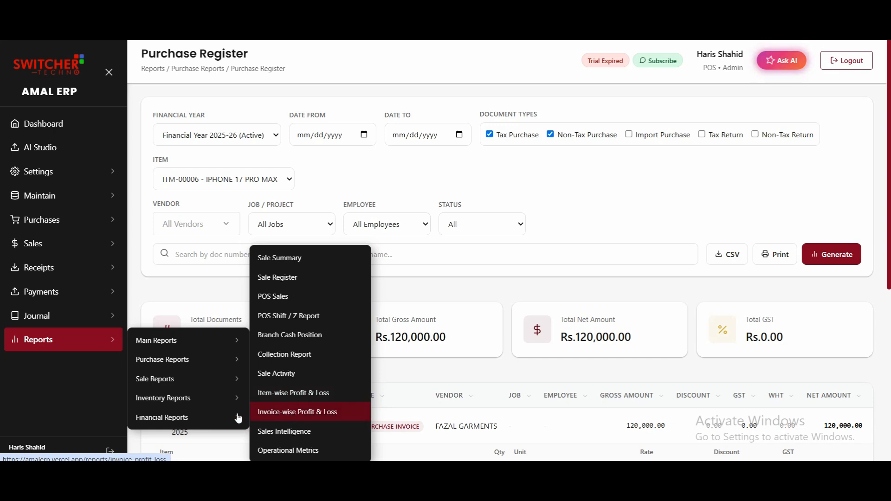
pyautogui.moveTo(205, 398)
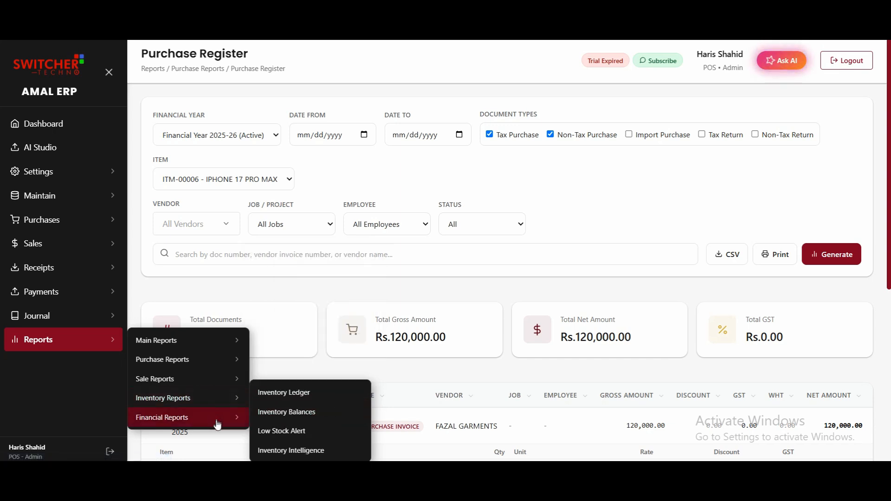
pyautogui.moveTo(218, 425)
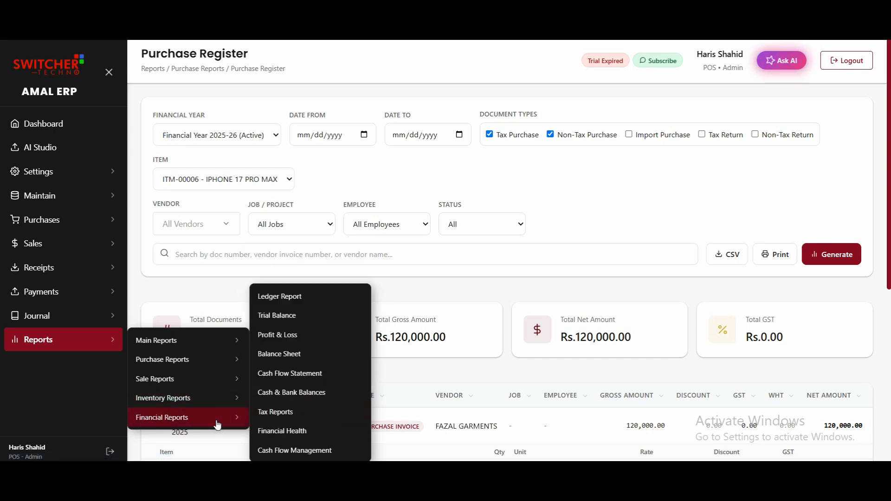